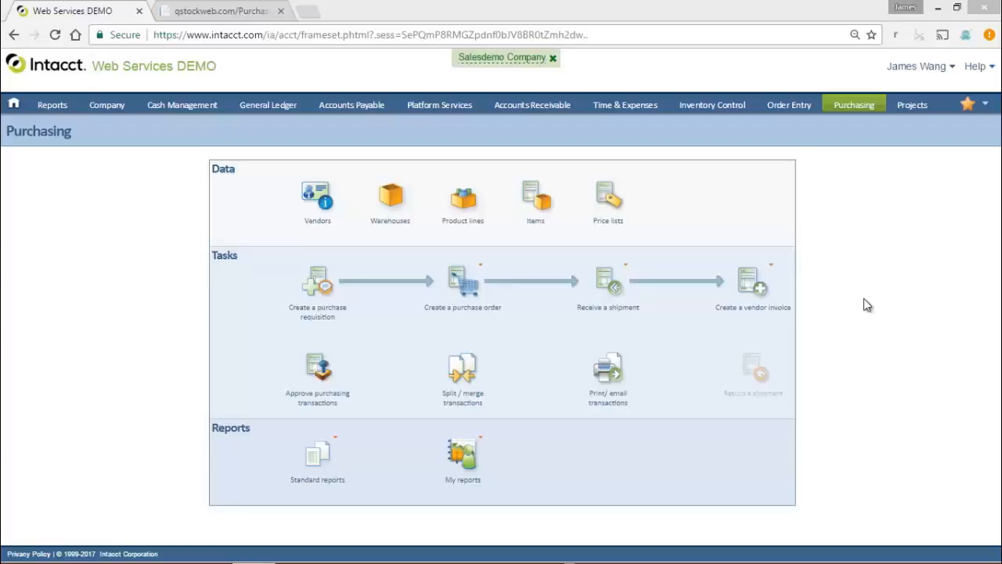
Open the draft A&B Vending Company purchase order for editing from the purchasing transactions list
click(853, 105)
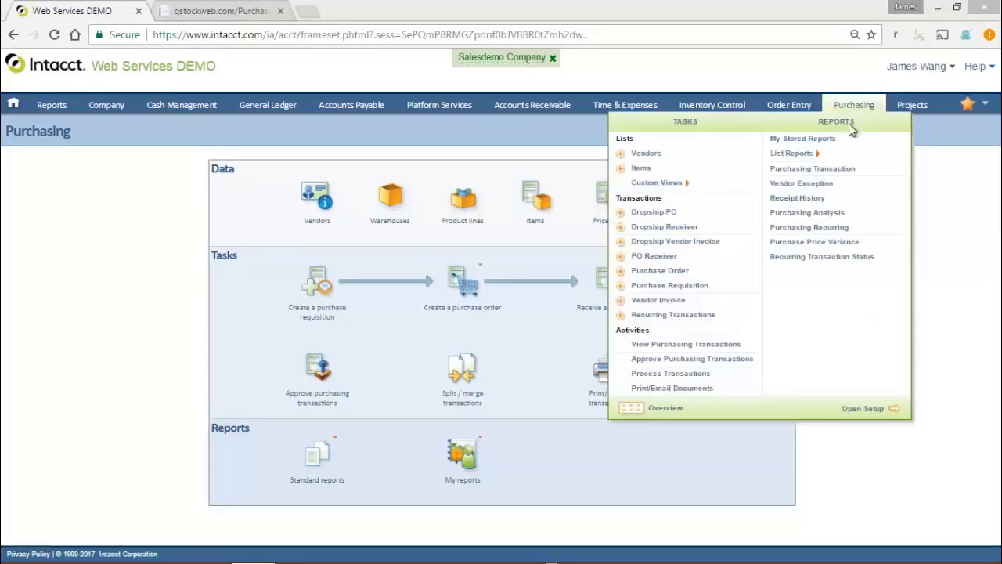
click(694, 345)
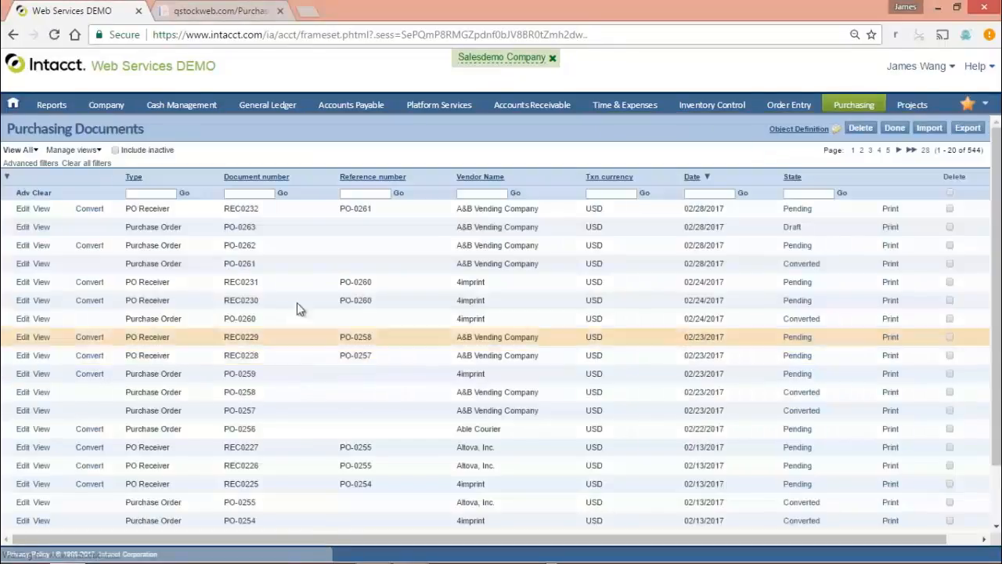
click(22, 228)
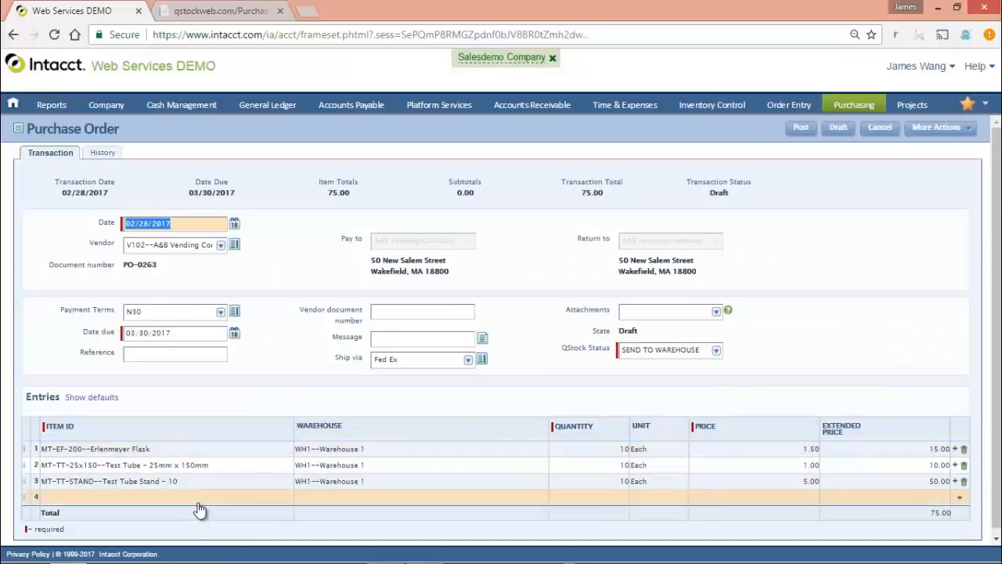
Add a line for 10 of MT-ALC--Isopropyl Alcohol from Warehouse 1 to the purchase order and post it
click(199, 498)
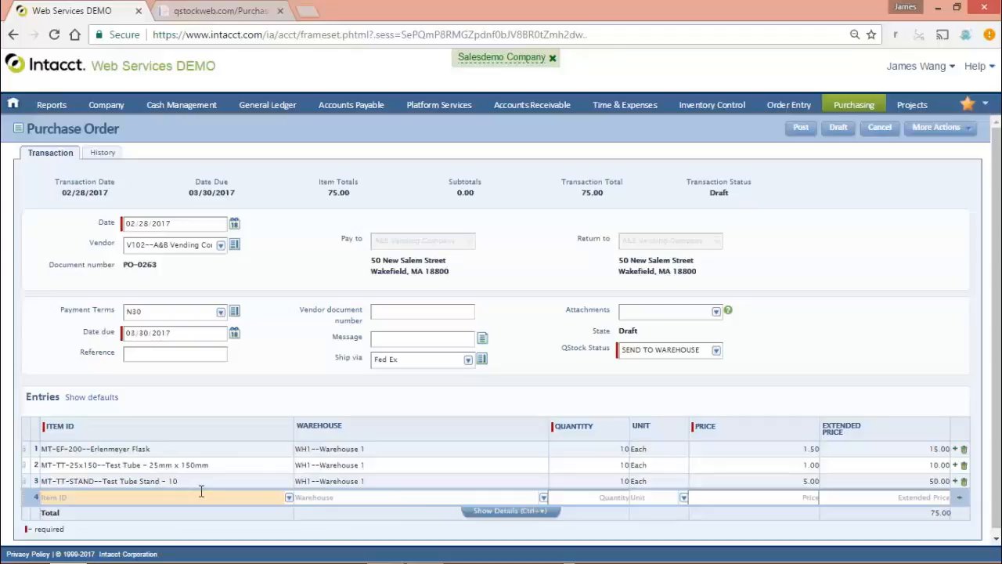
text(mt)
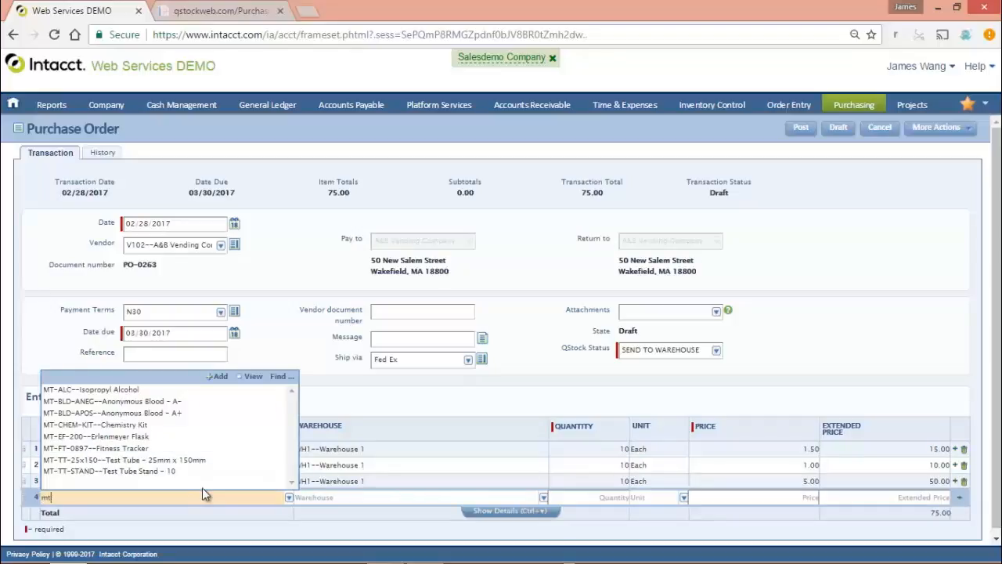
click(137, 389)
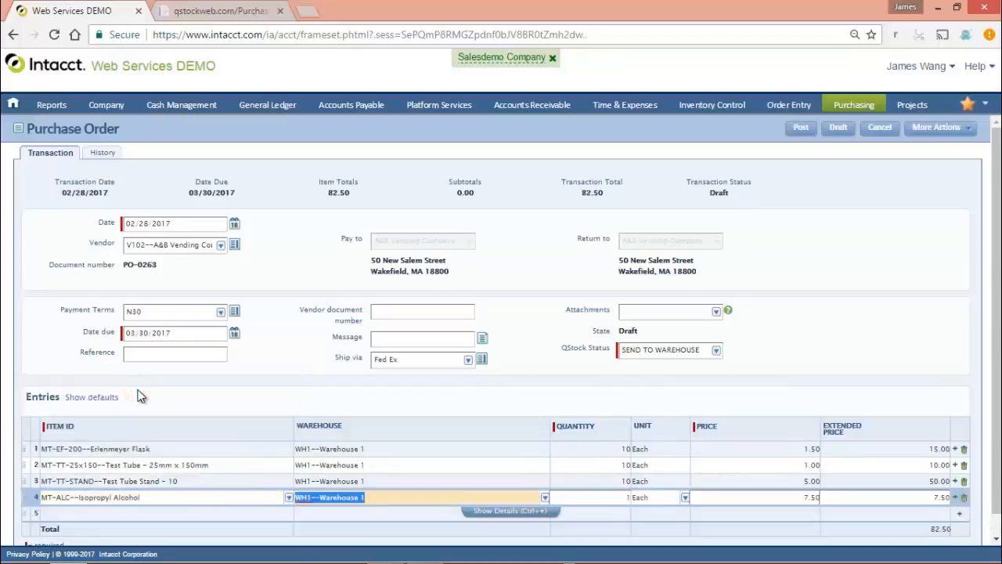
key(Tab)
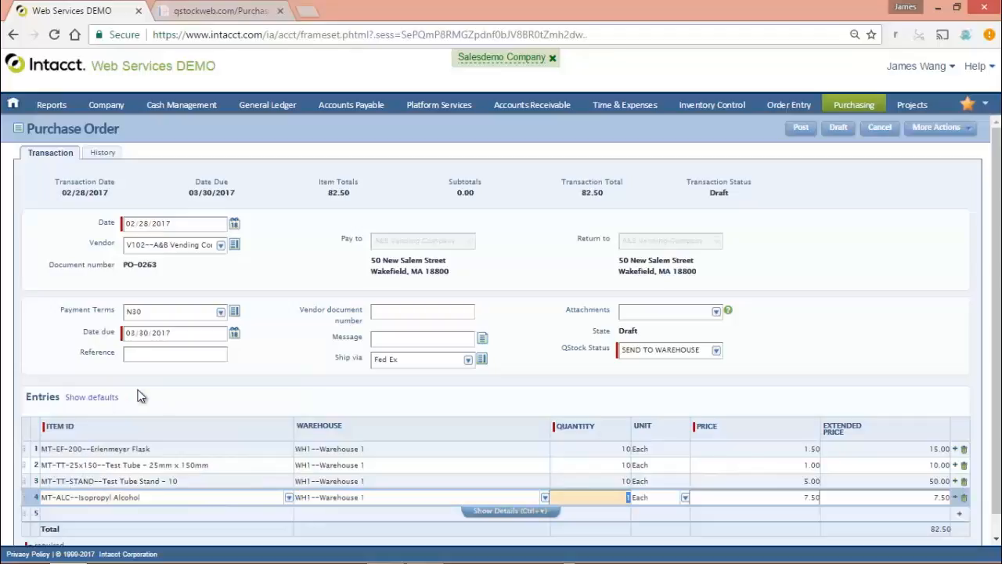
text(10)
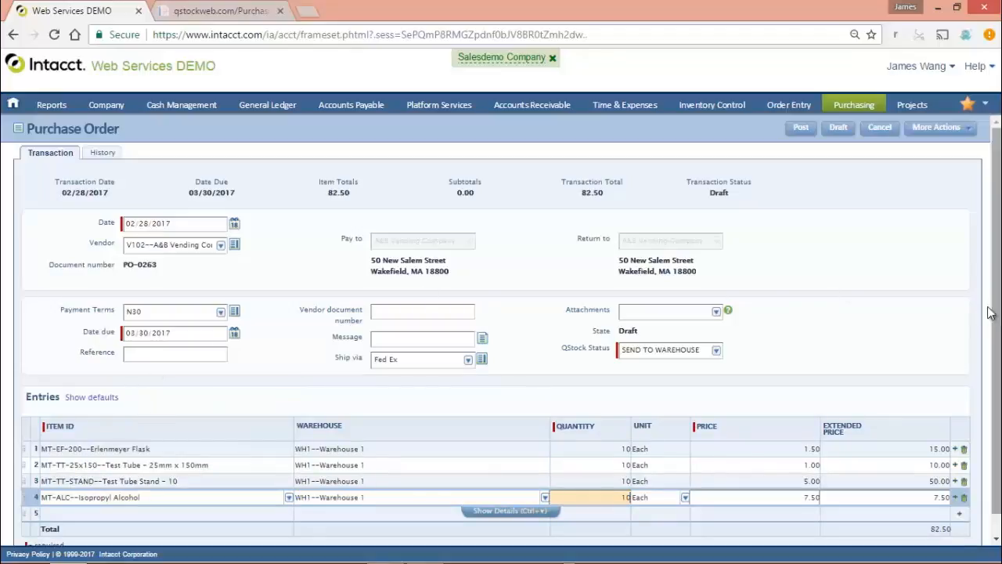
click(883, 313)
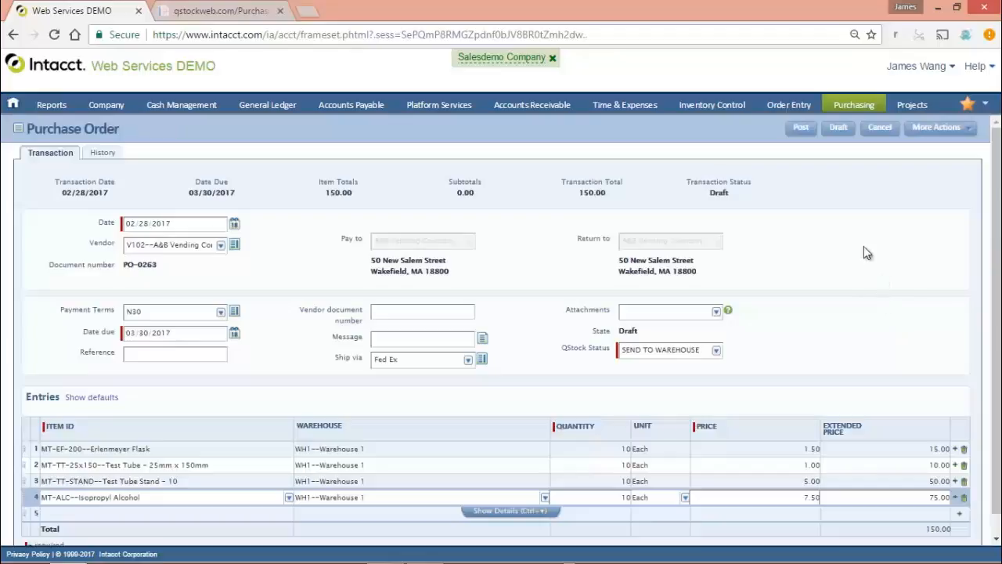
click(789, 129)
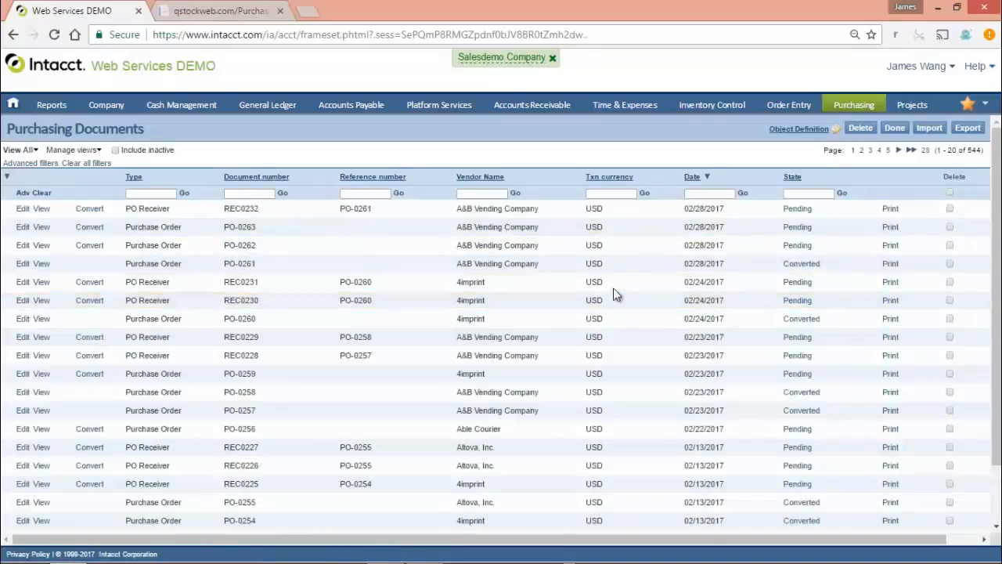
View the posted purchase order's transaction details and its history
click(37, 228)
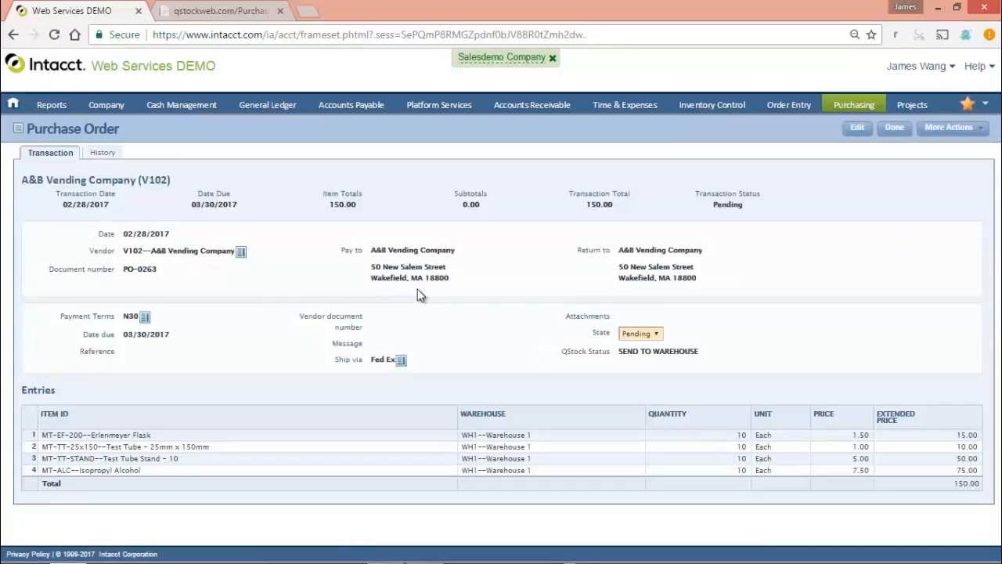
click(99, 153)
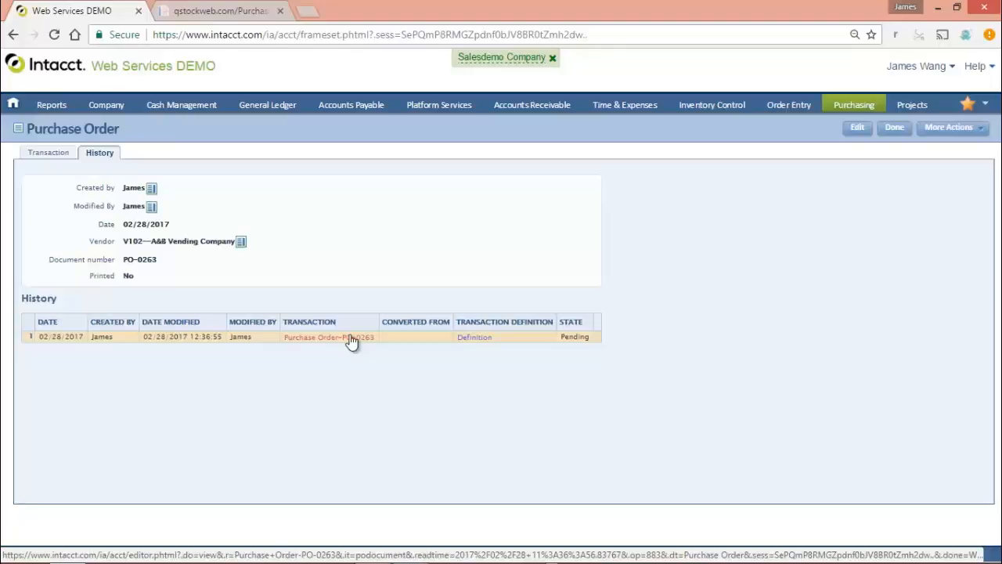
Switch to QStock Inventory and open the order details of the newly posted A&B Vending Company purchase order
click(220, 11)
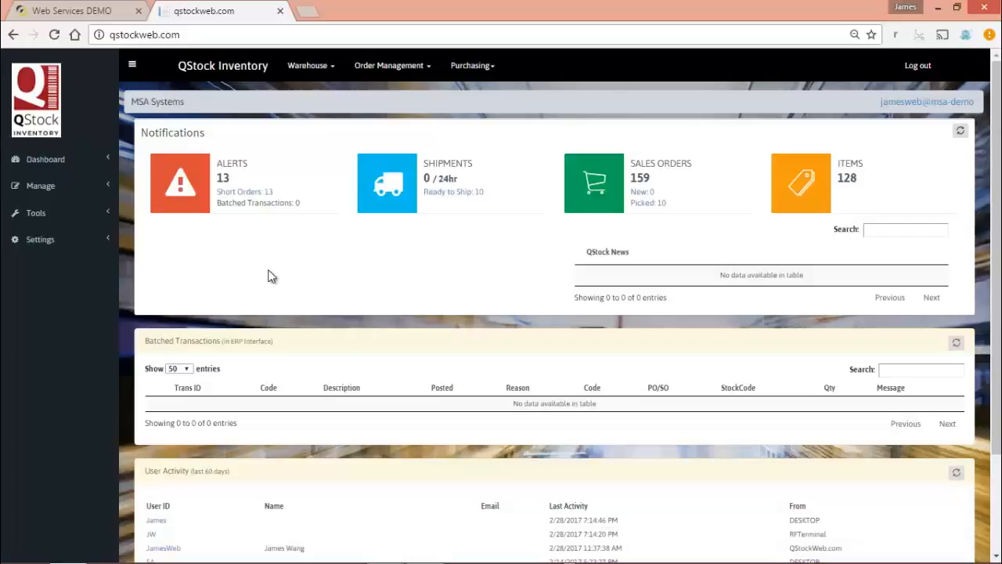
click(471, 67)
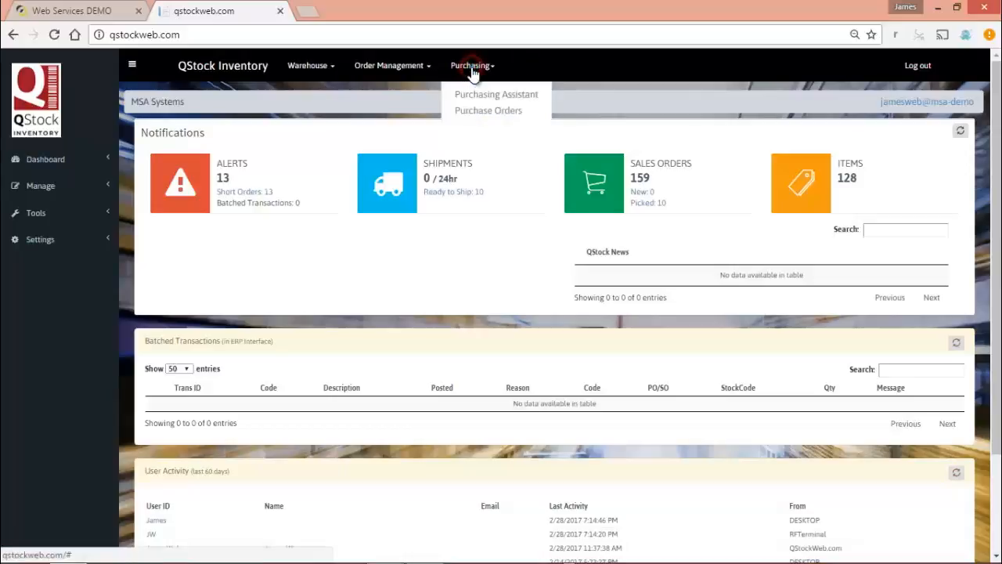
click(499, 112)
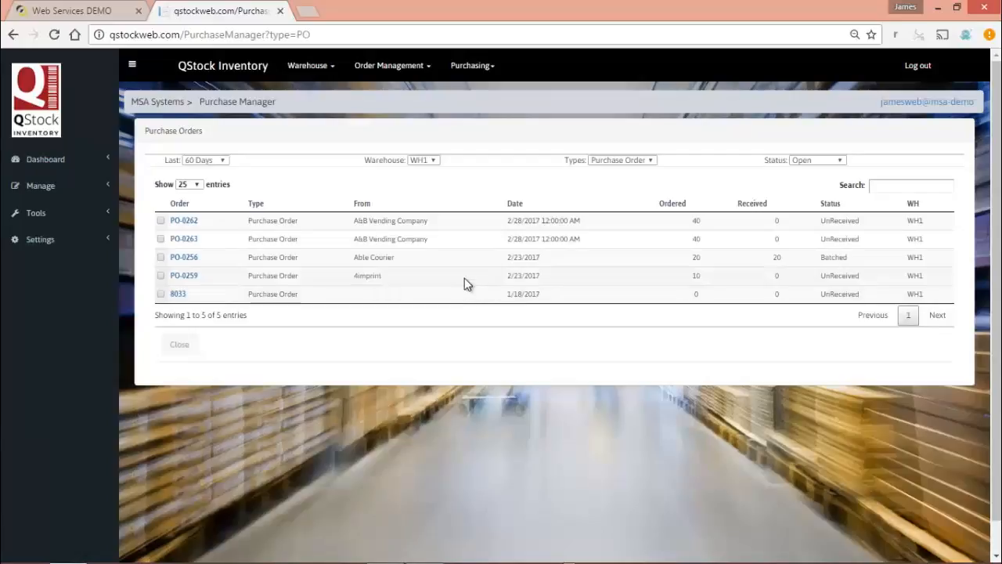
click(178, 245)
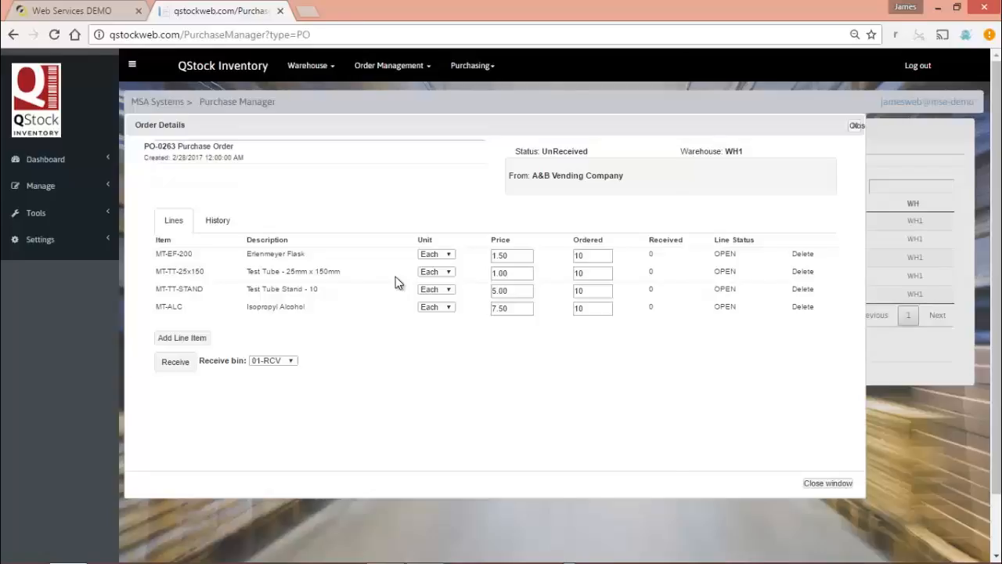
Switch to QStock Mobile in MyMobiler and start PO Receiving
key(alt+Tab)
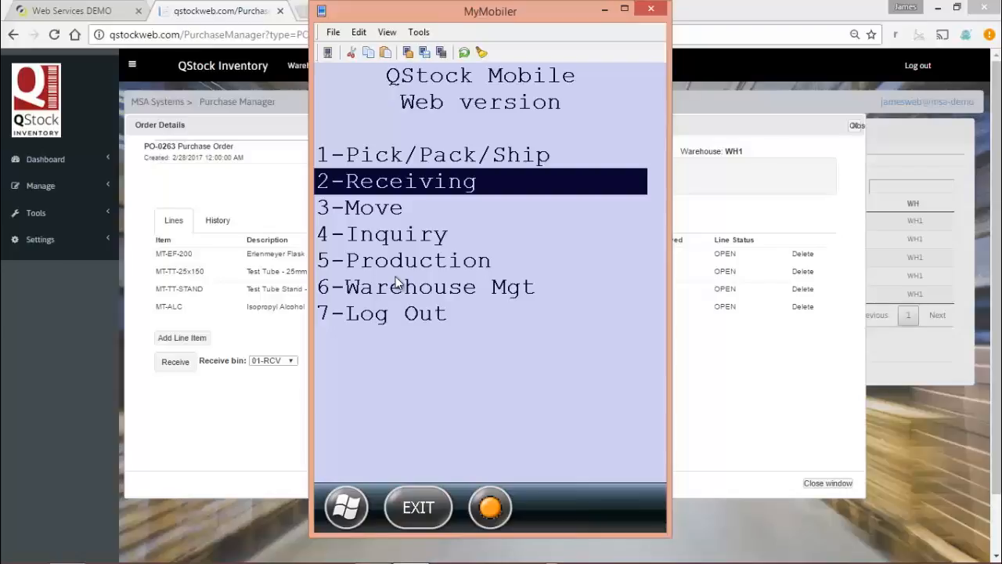
key(Return)
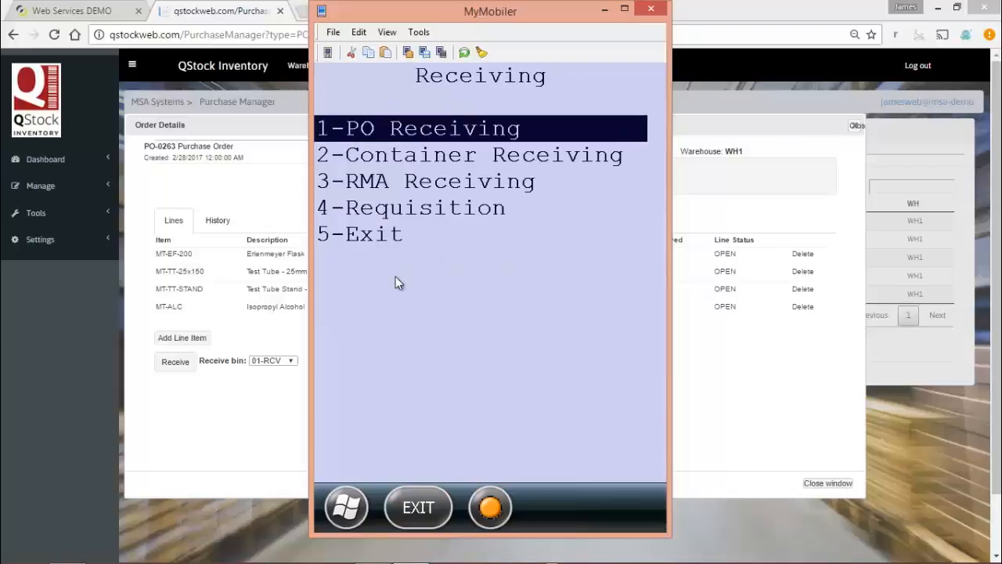
key(Return)
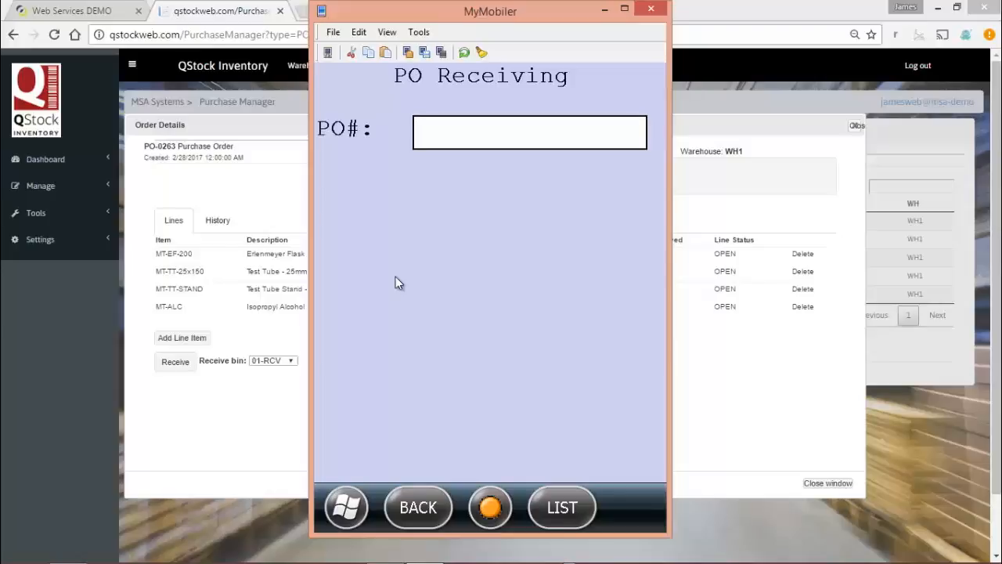
Choose the newly posted A&B Vending purchase order from the order list and set the receiving bin to 01-RCV
key(F2)
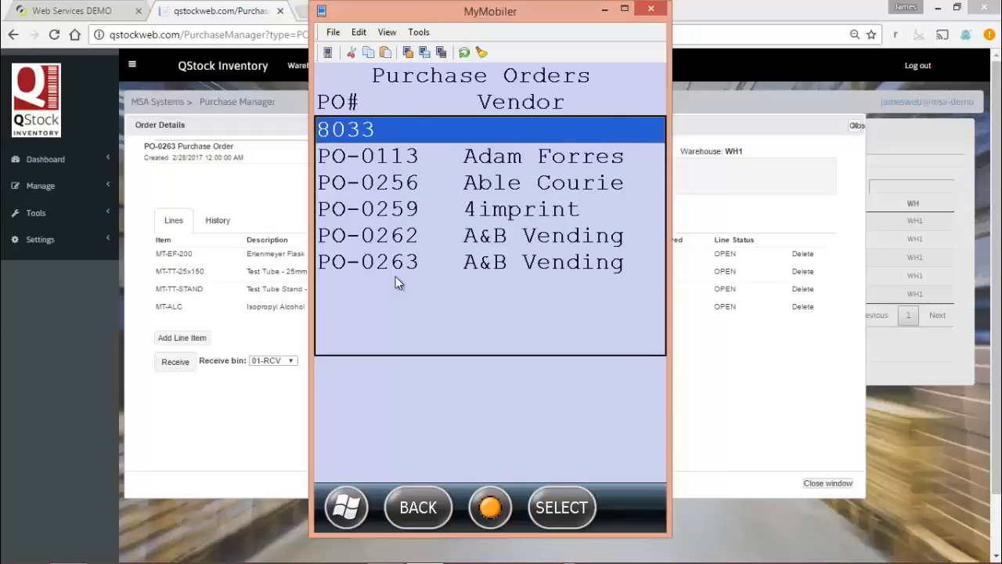
key(Down)
key(Down)
key(Down)
key(Down)
key(Down)
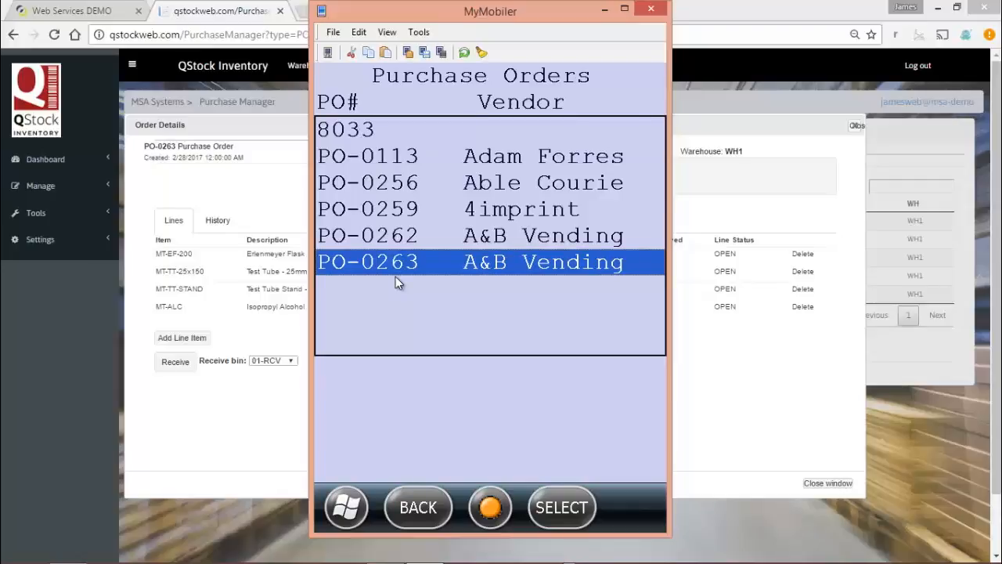
key(Return)
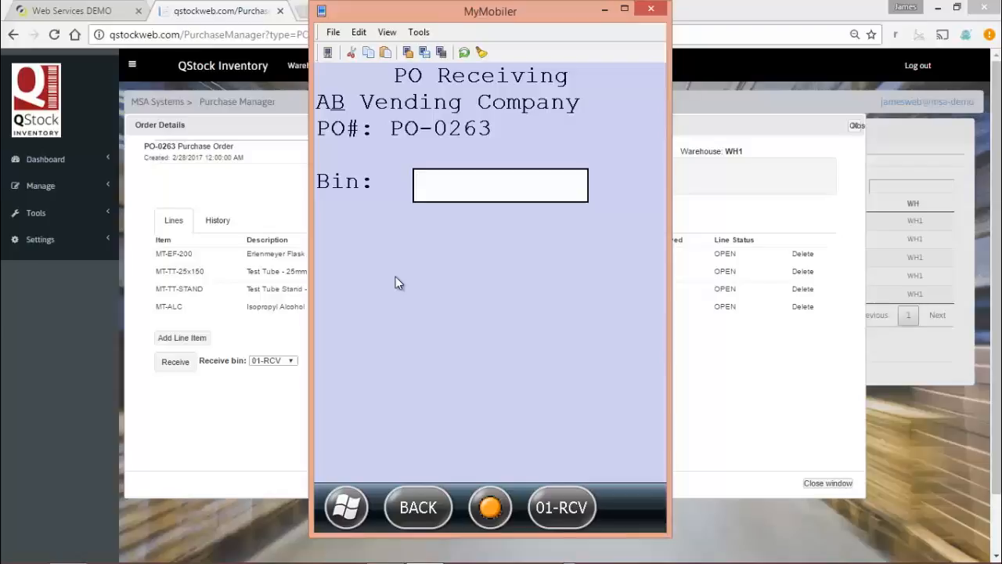
text(01-RCV)
key(Return)
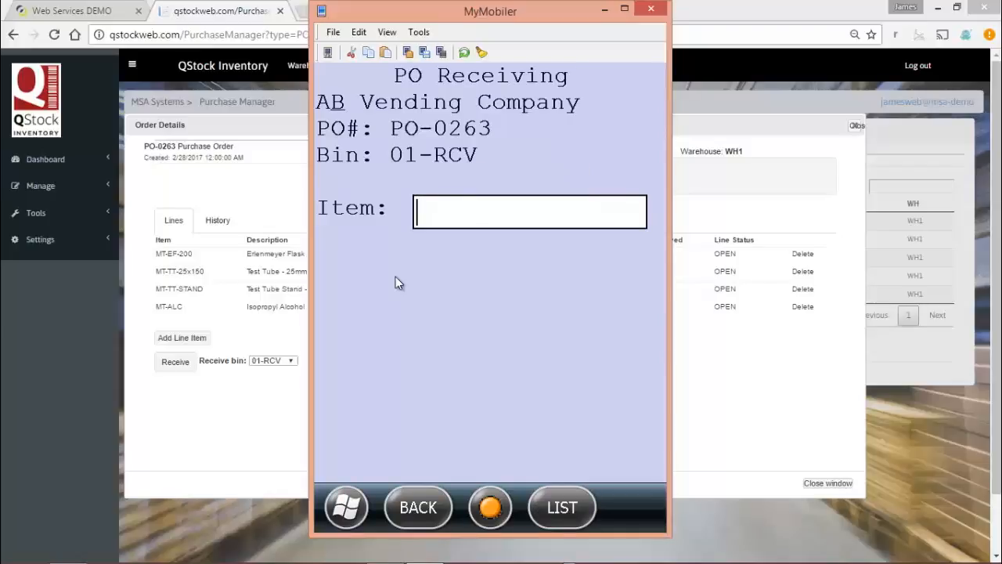
Check the order's list of items left to receive, and receive a quantity of 6 for item MT-EF-200
key(F2)
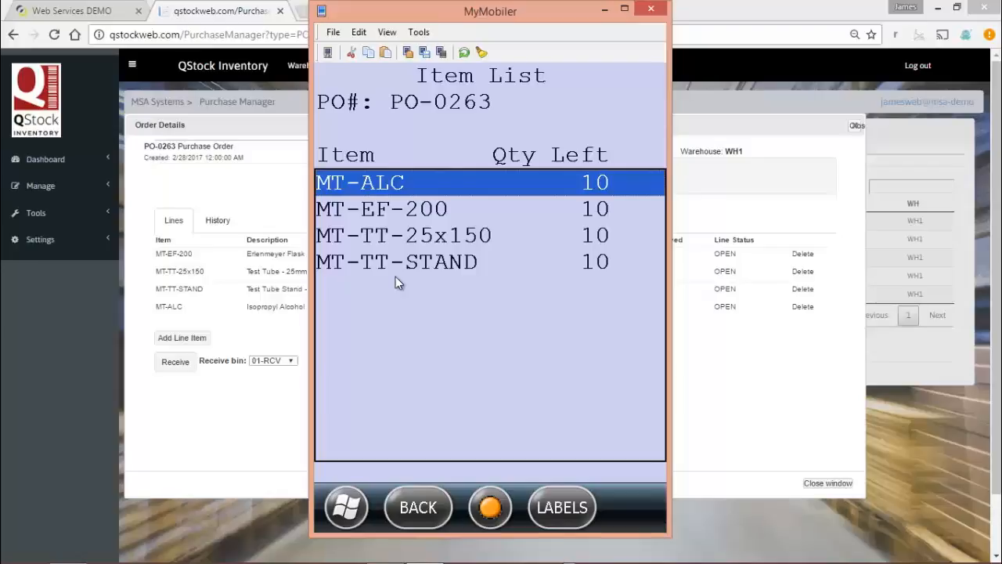
key(Escape)
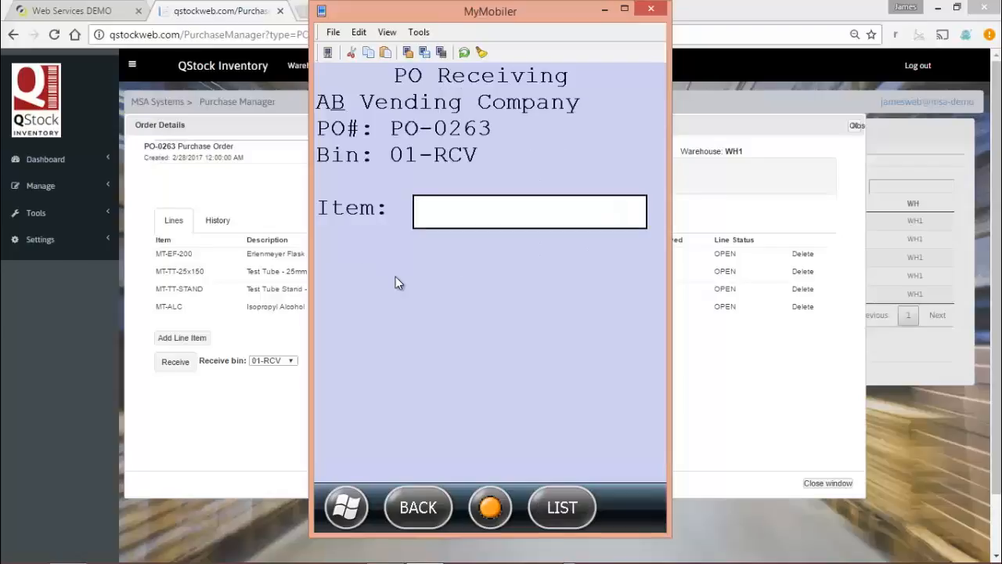
text(MT-EF-200)
key(Return)
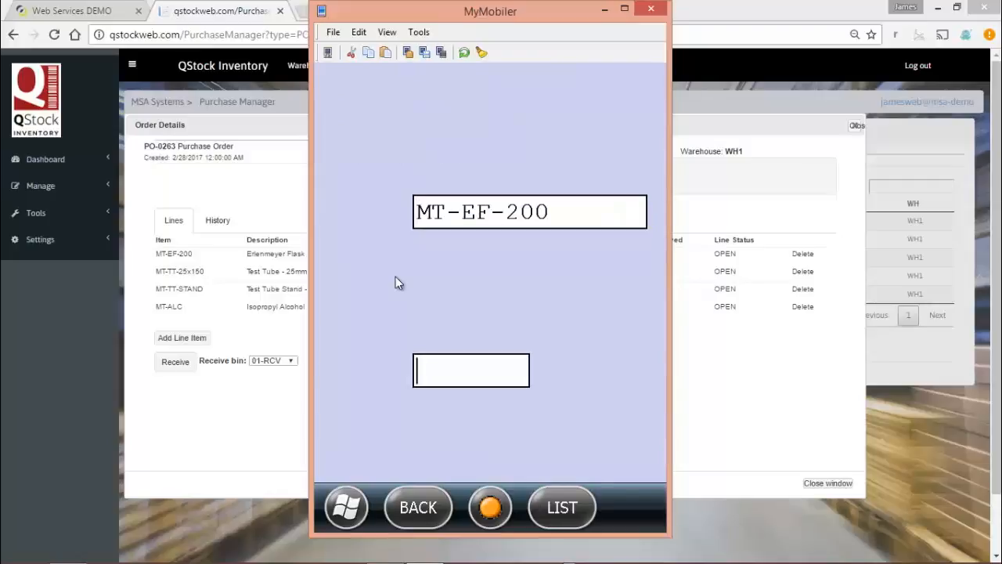
text(6)
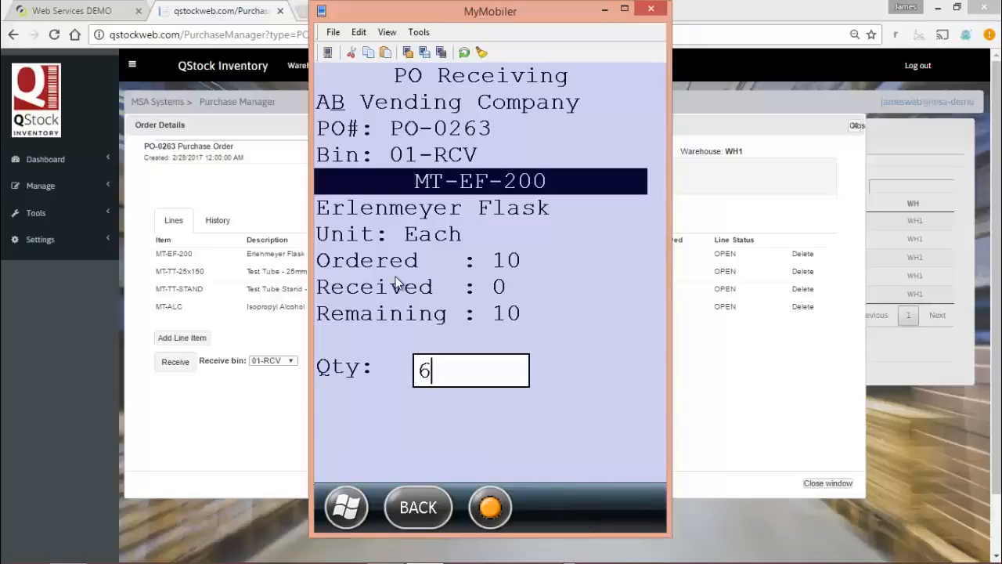
key(Return)
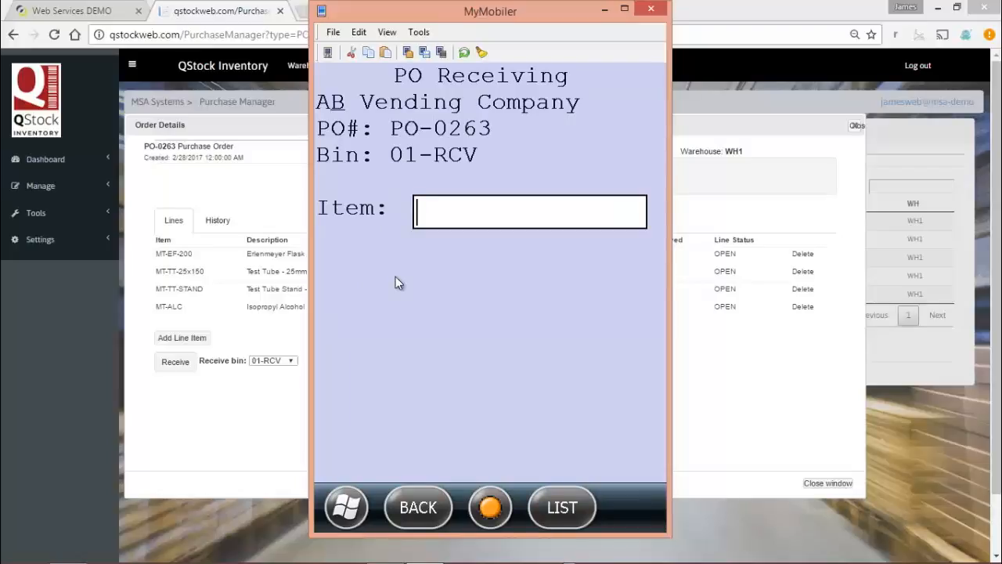
Receive another 4 of item MT-EF-200 into the same bin
text(MT-EF-200)
key(Return)
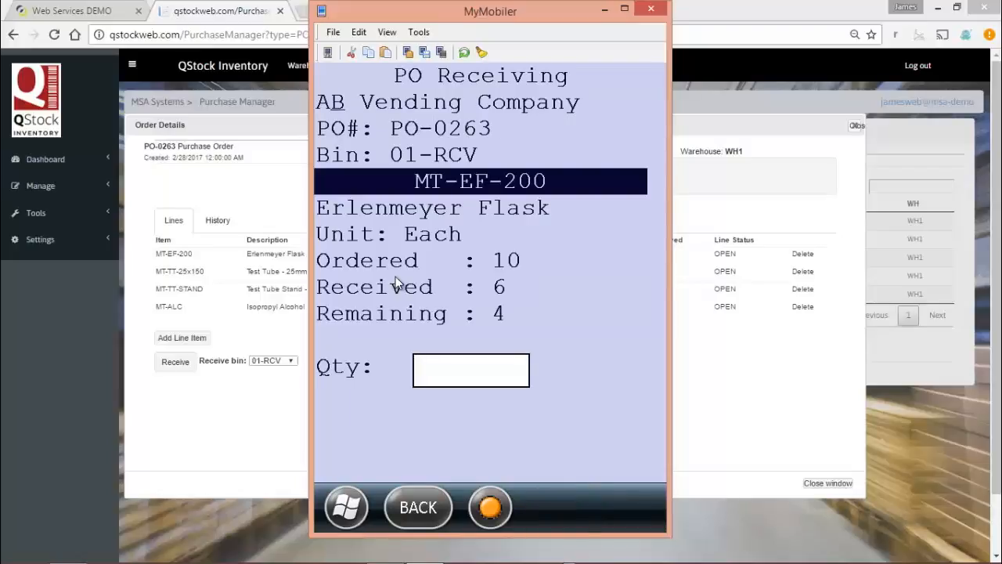
text(4)
key(Return)
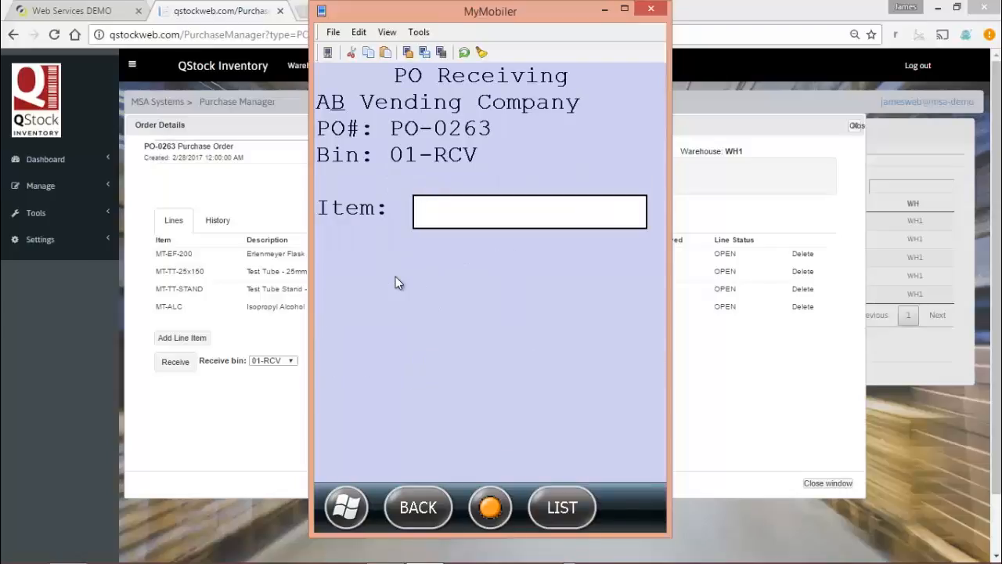
Receive a quantity of 10 for the test tube item MT-TT-25x150
text(MT-TT-25X150)
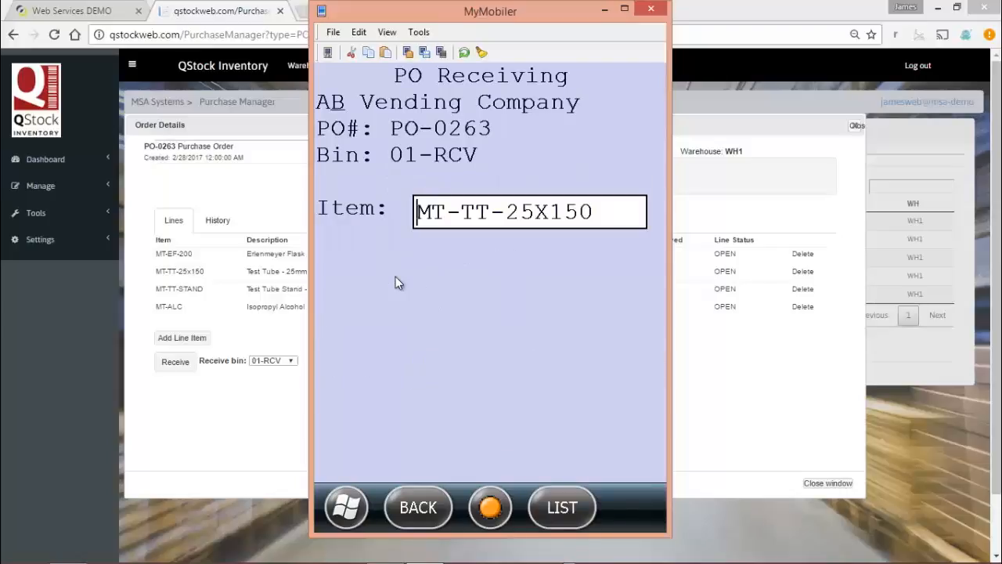
key(Return)
text(10)
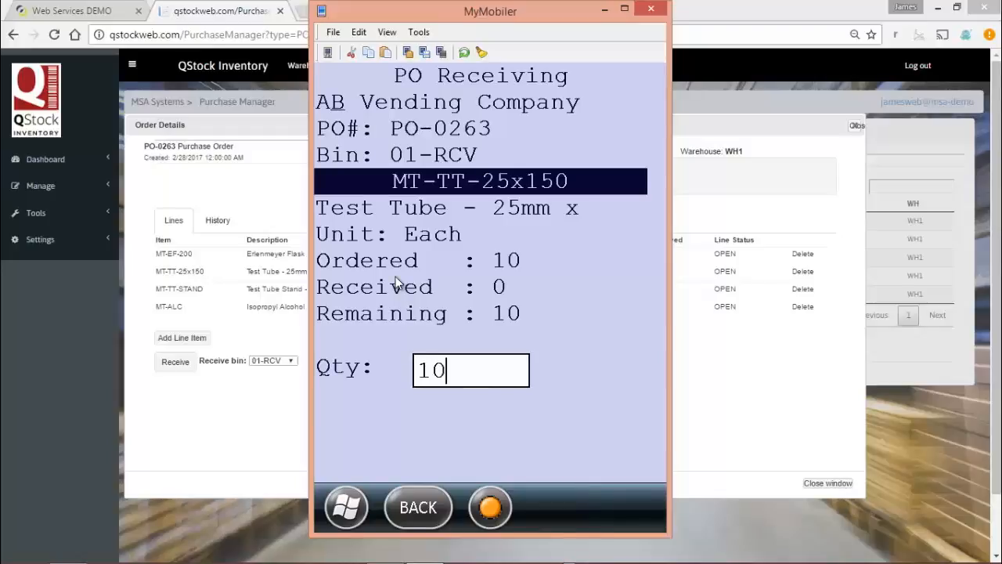
key(Return)
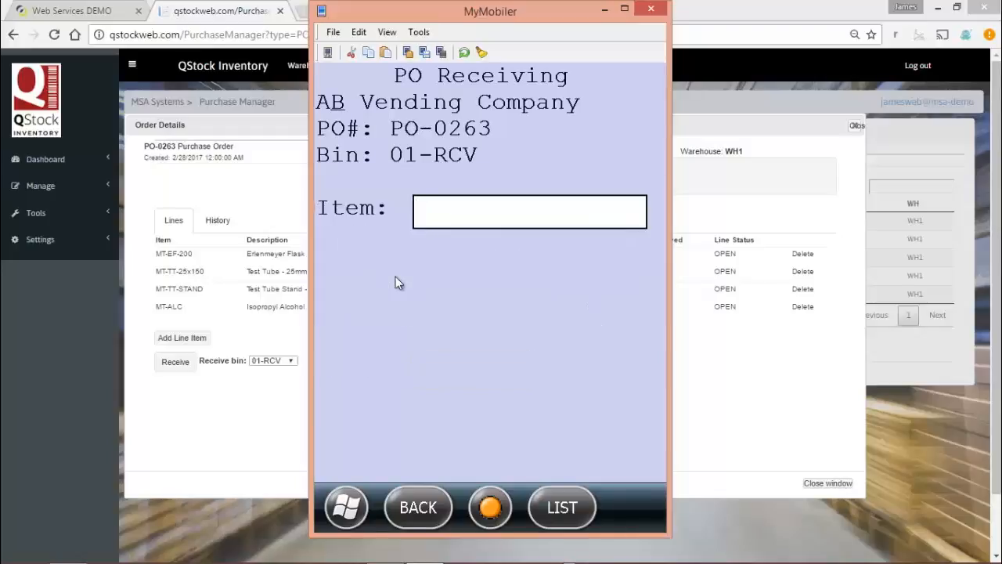
Receive a quantity of 10 for the test tube stand item MT-TT-STAND
text(MT-TT-STAND)
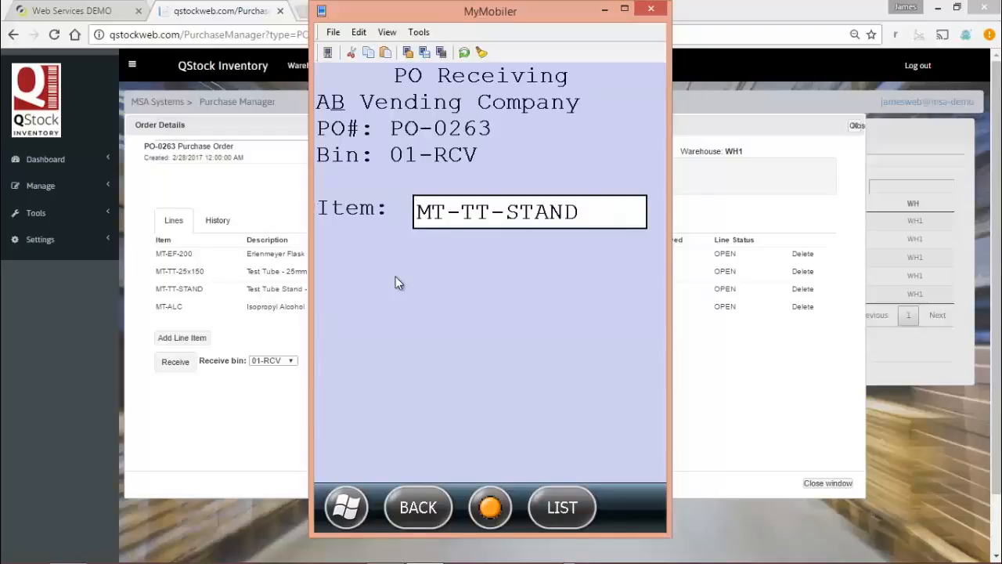
key(Return)
text(10)
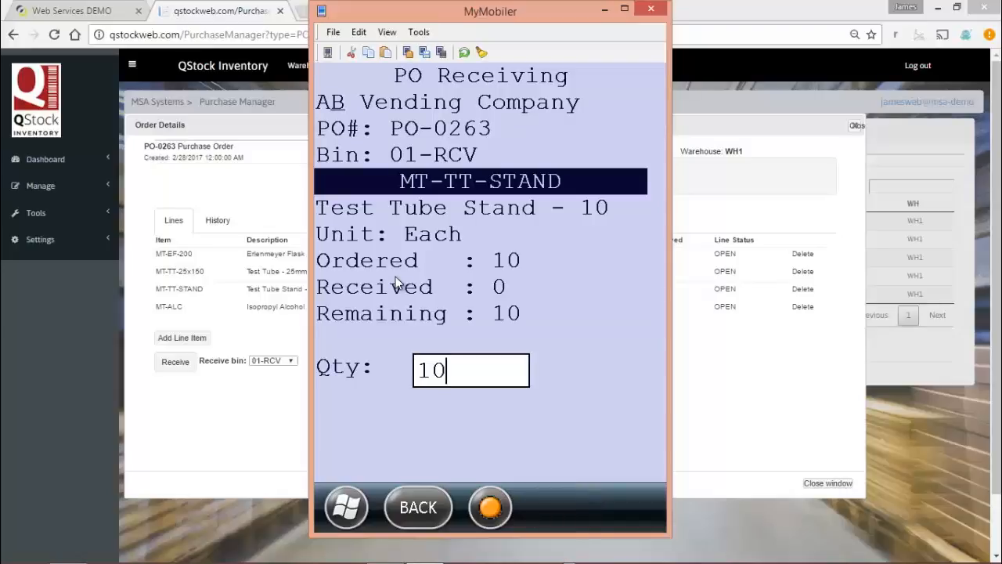
key(Return)
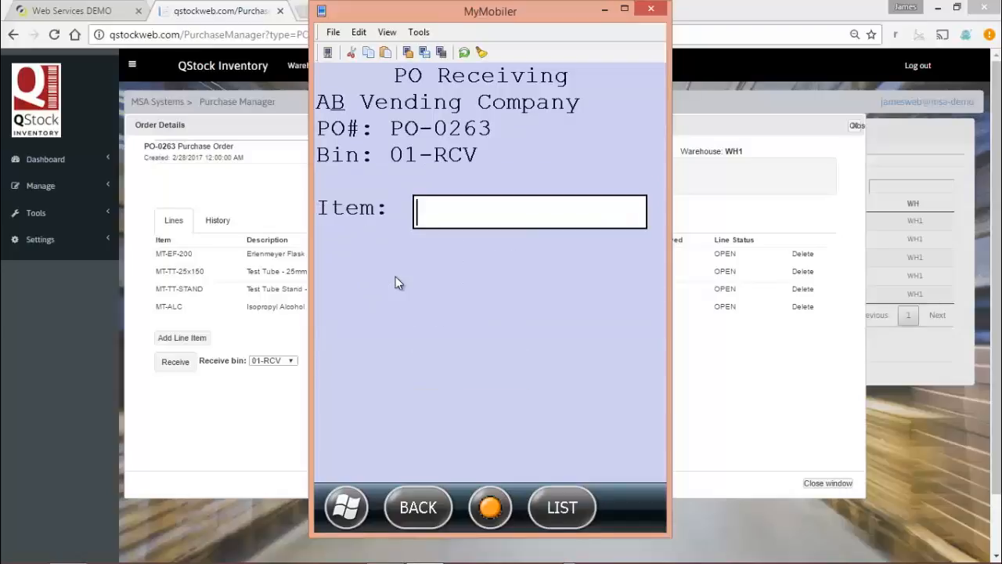
Pick MT-ALC from the order's item list and receive a quantity of 10 with lot 001 and expiration date 04/28/2019
key(F2)
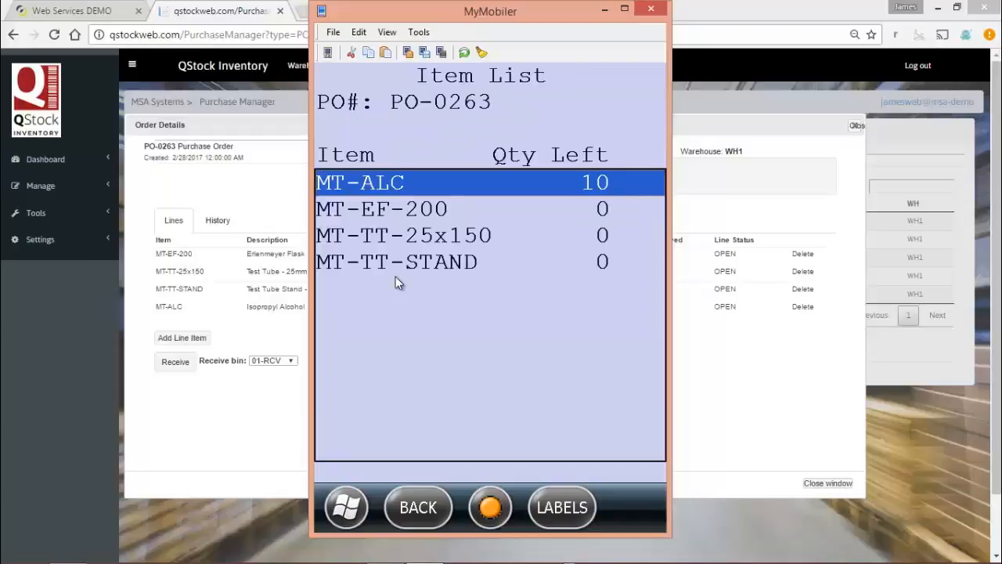
key(Return)
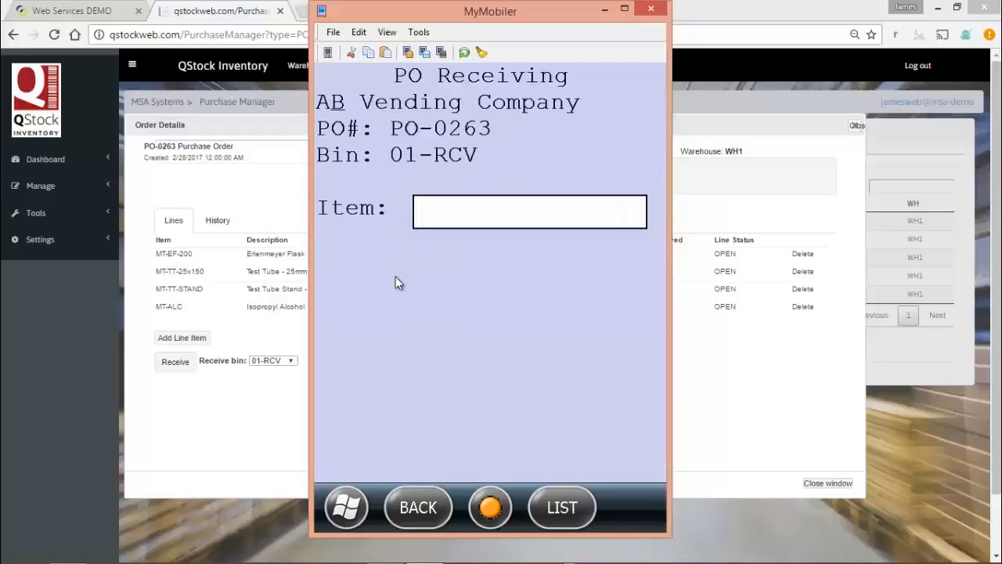
key(Return)
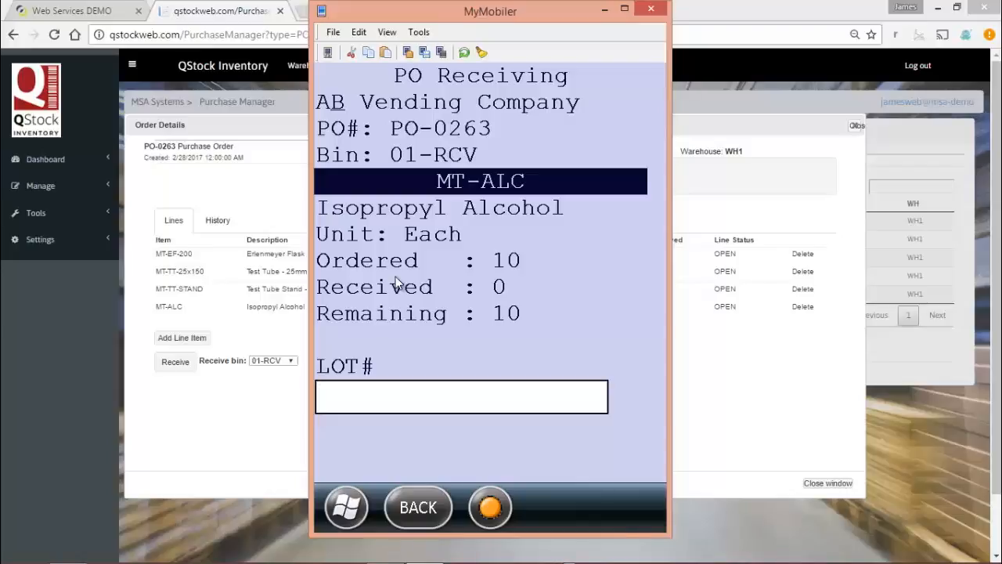
text(001)
key(Return)
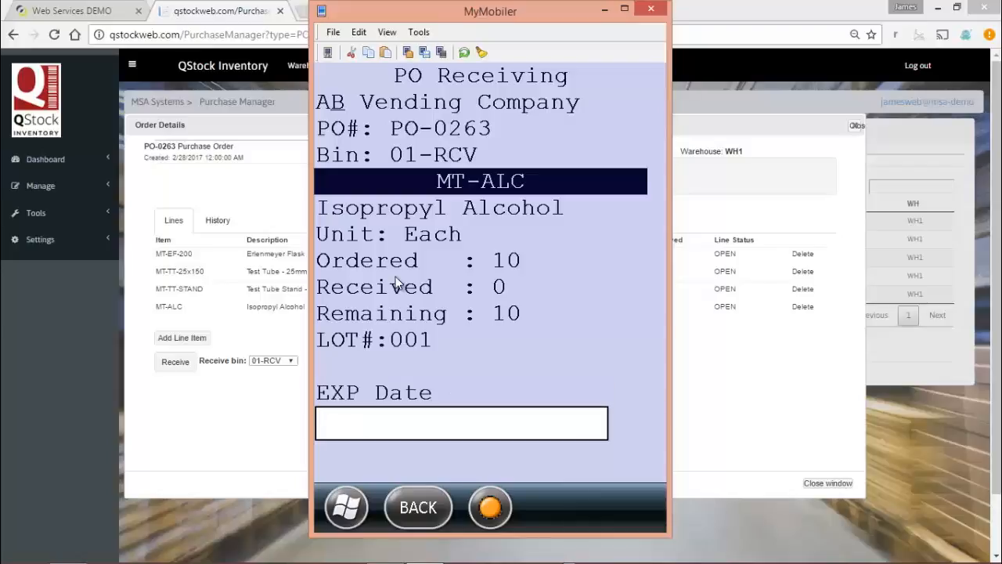
text(04/28/2019)
key(Return)
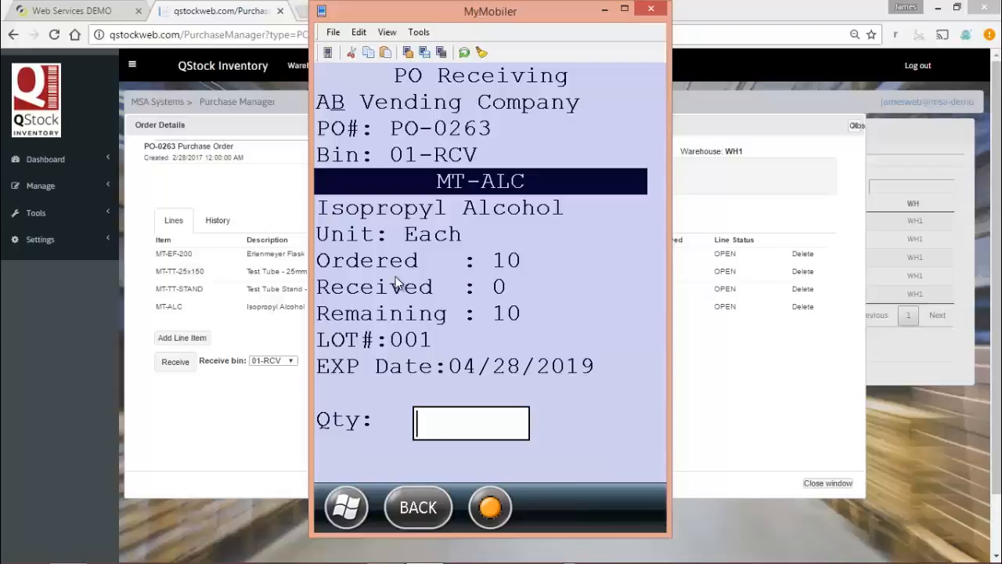
text(10)
key(Return)
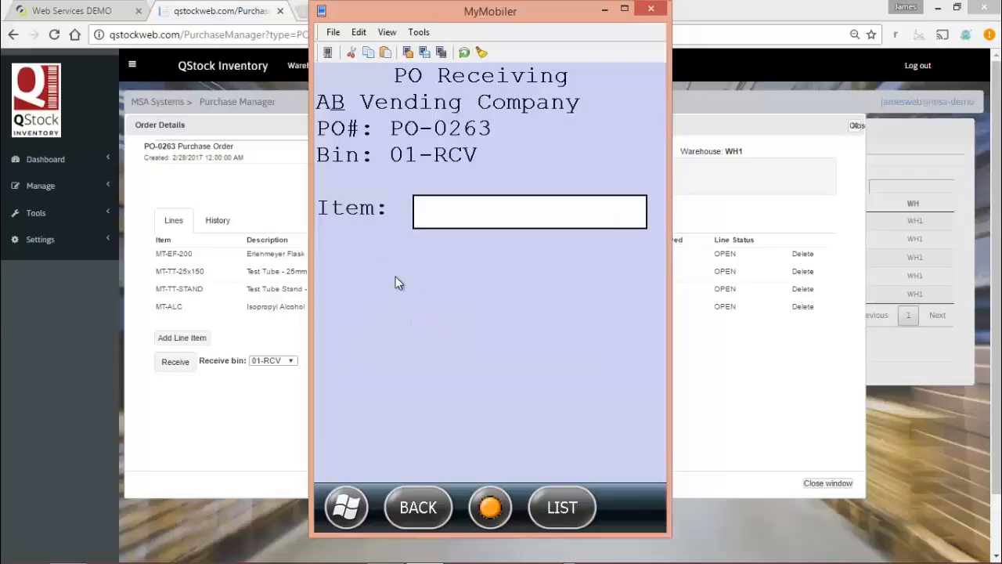
Check the quantities left on the item list, leave receiving, and release the order for upload
key(F2)
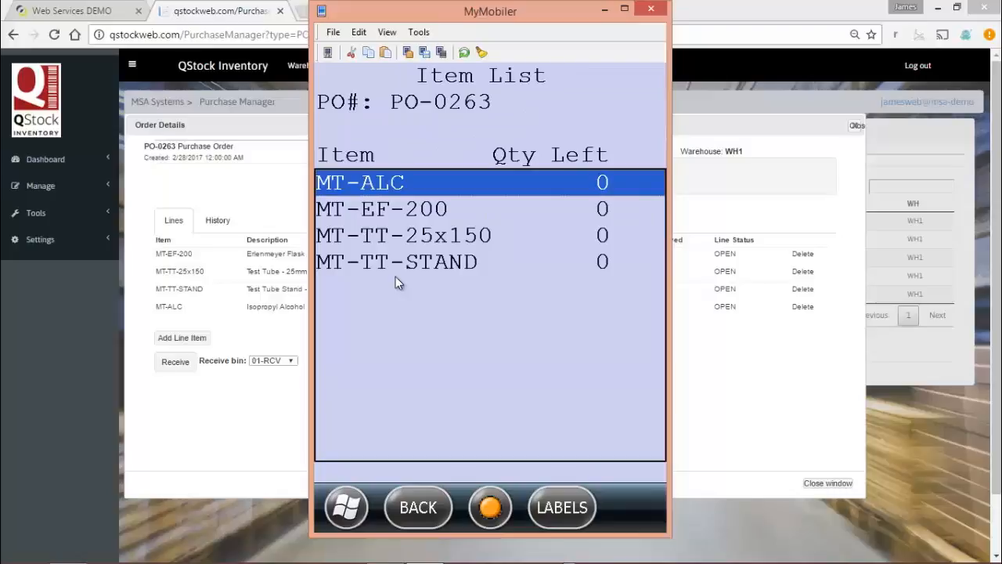
key(F1)
key(F1)
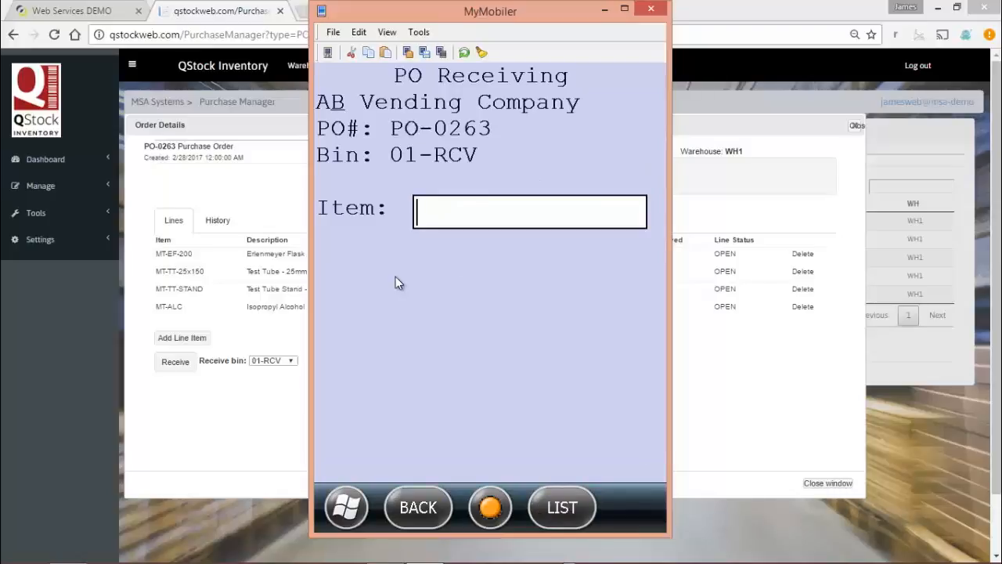
key(F1)
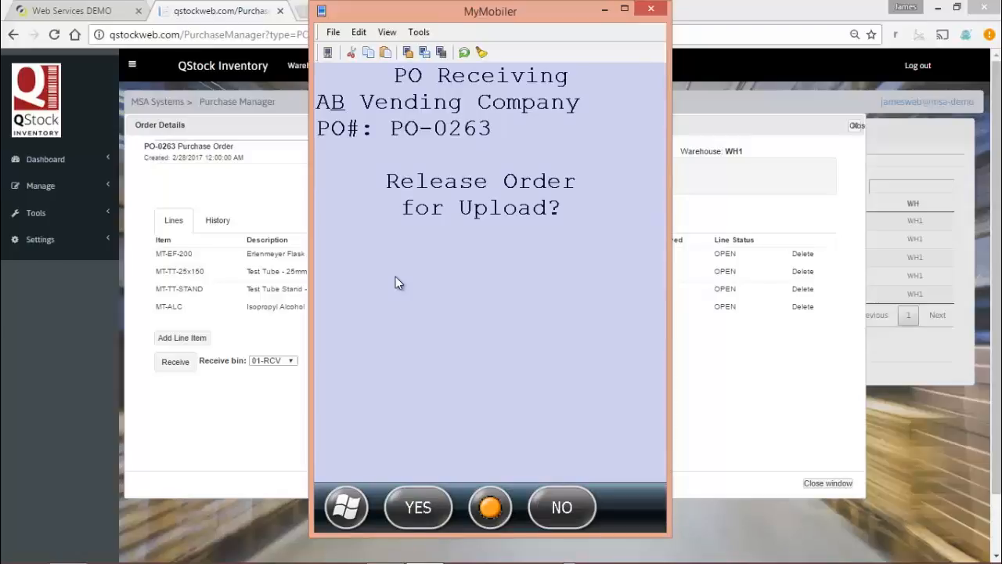
key(F1)
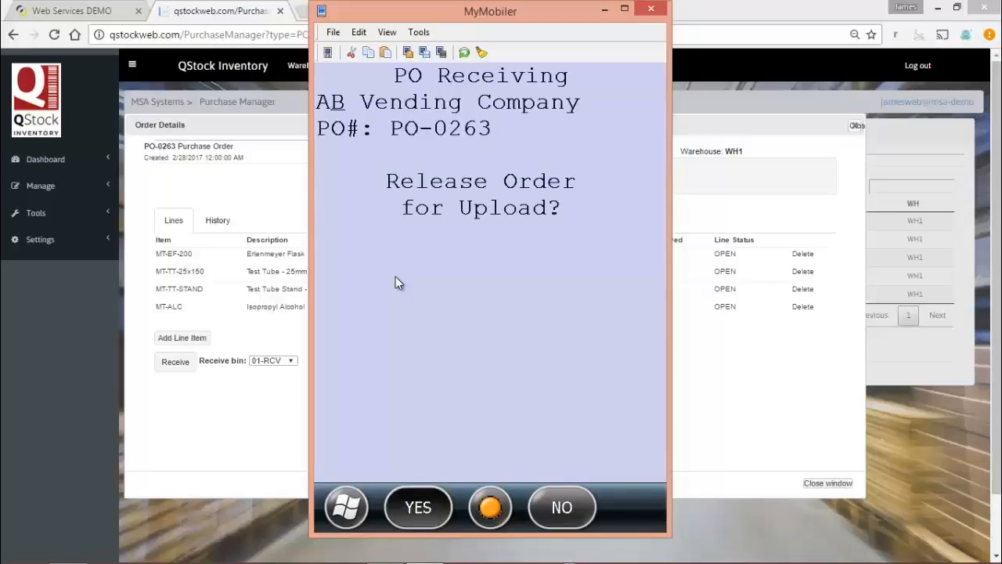
key(Return)
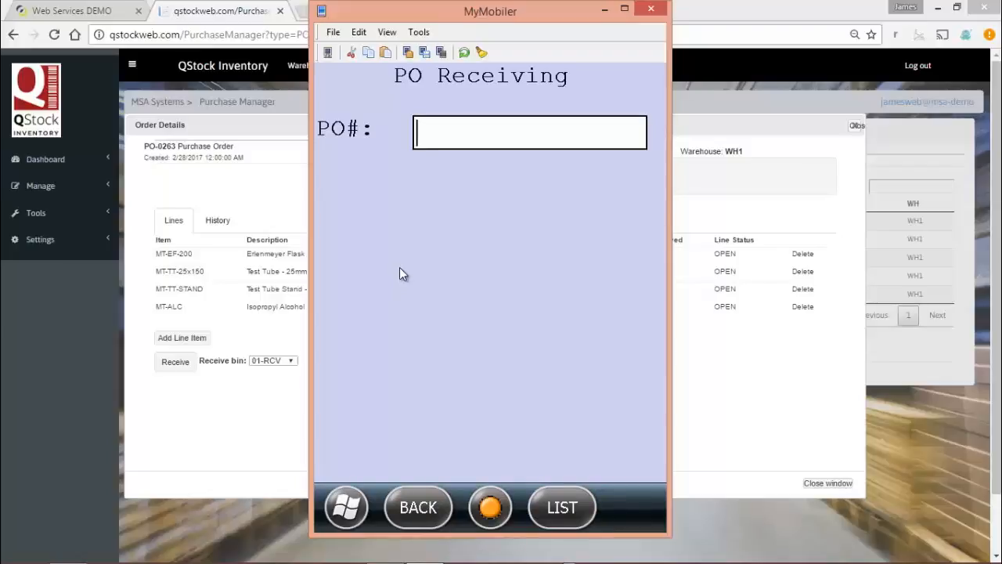
Switch to QStock Inventory, close the order details, and filter the purchase orders to the Received status
click(751, 440)
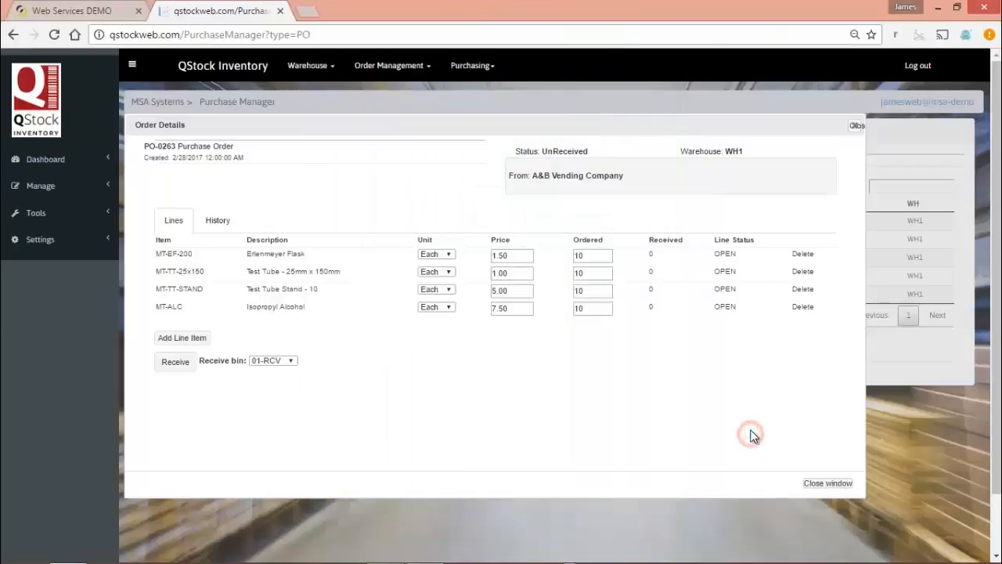
click(854, 126)
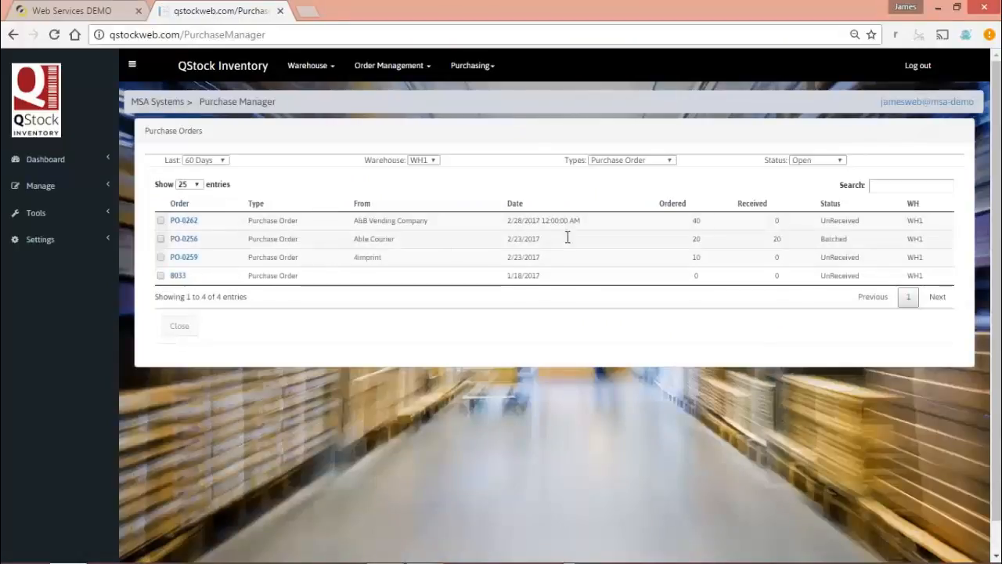
click(815, 160)
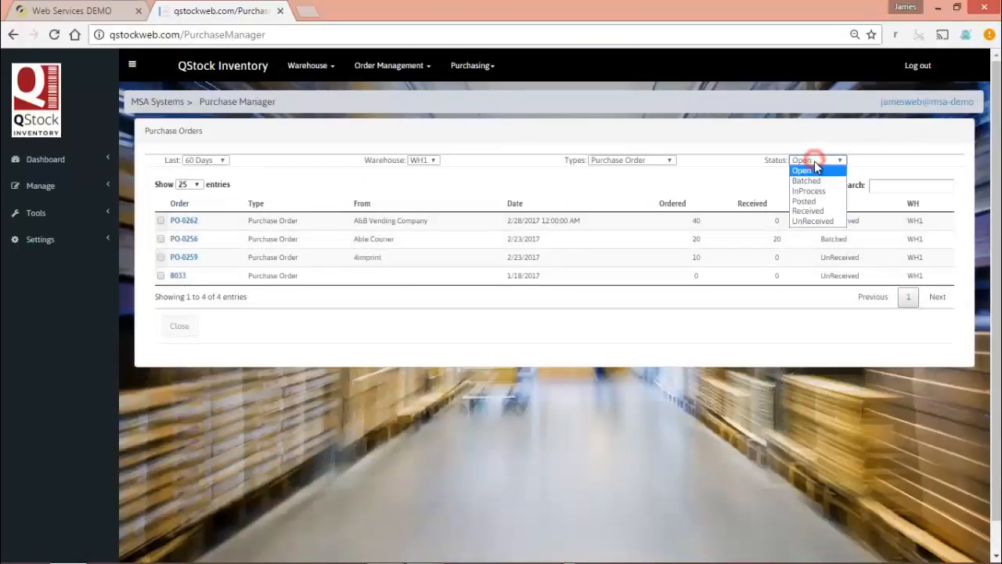
click(823, 211)
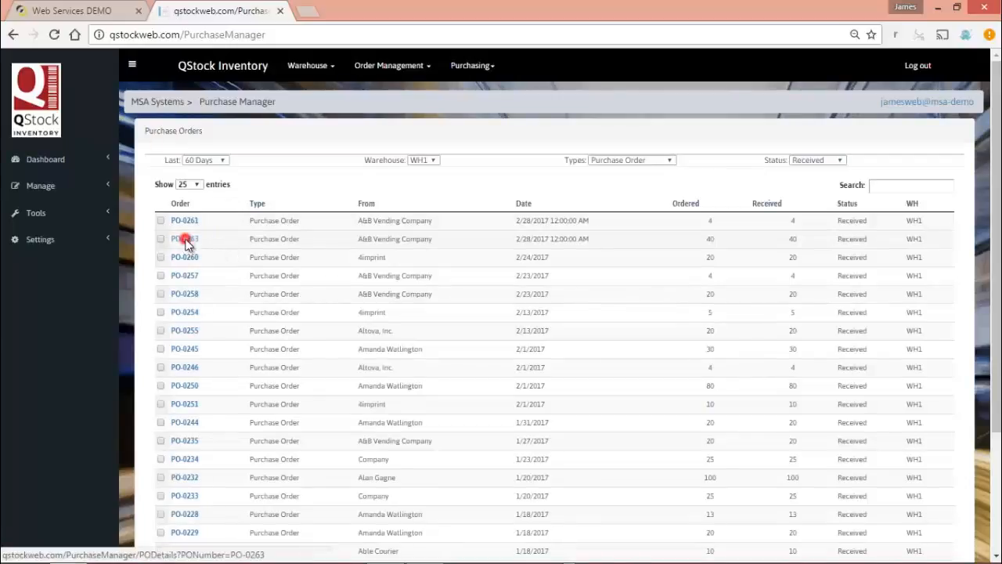
Review the lines and history of the A&B Vending order just received, and close its details
click(185, 239)
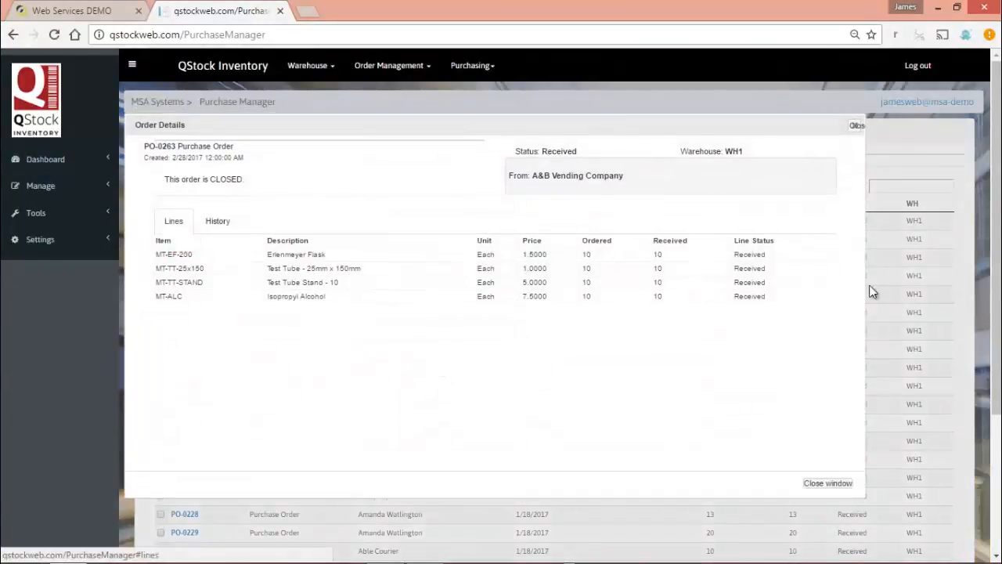
click(215, 221)
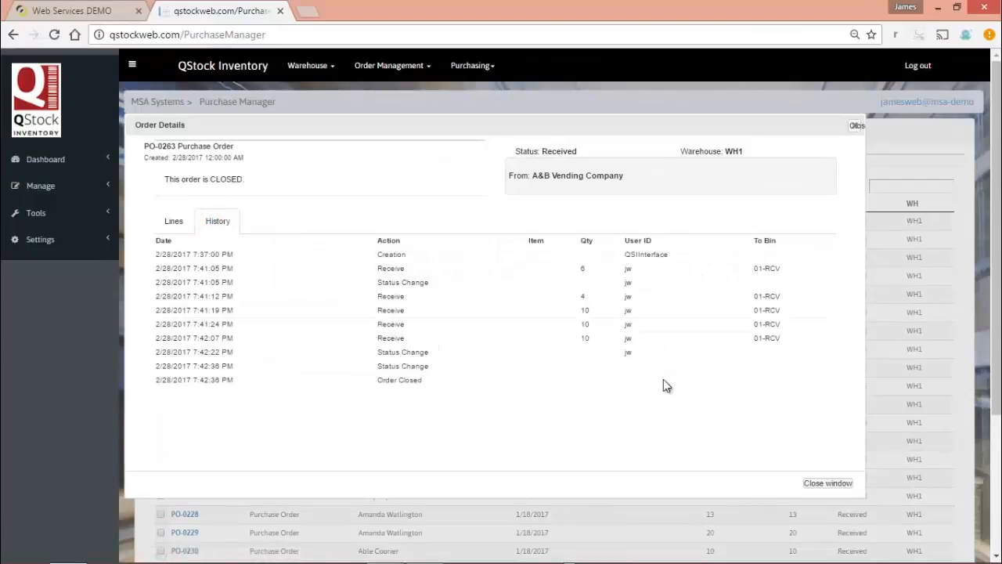
click(855, 127)
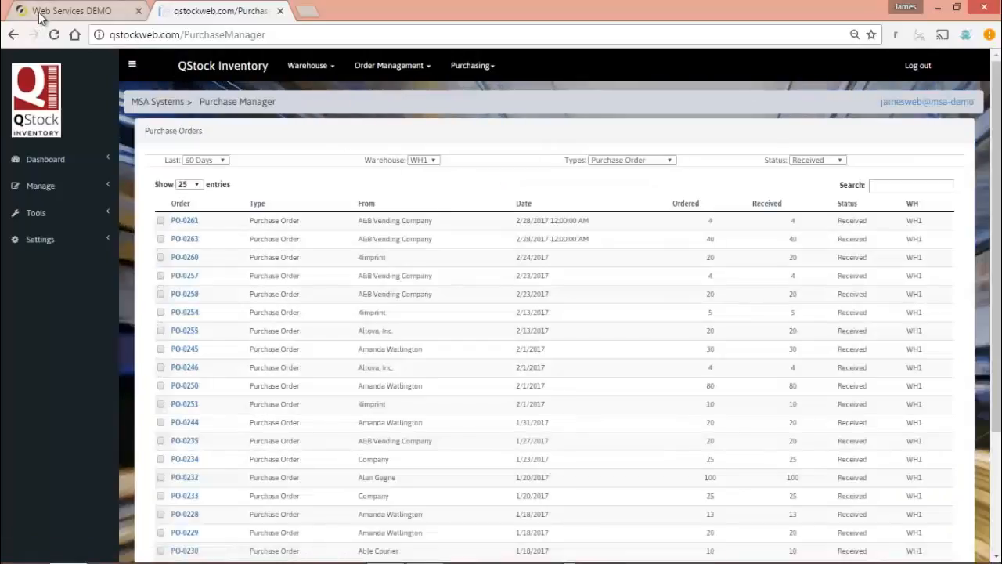
Switch to Intacct, reload the A&B Vending purchase order, and view its transaction history
click(39, 16)
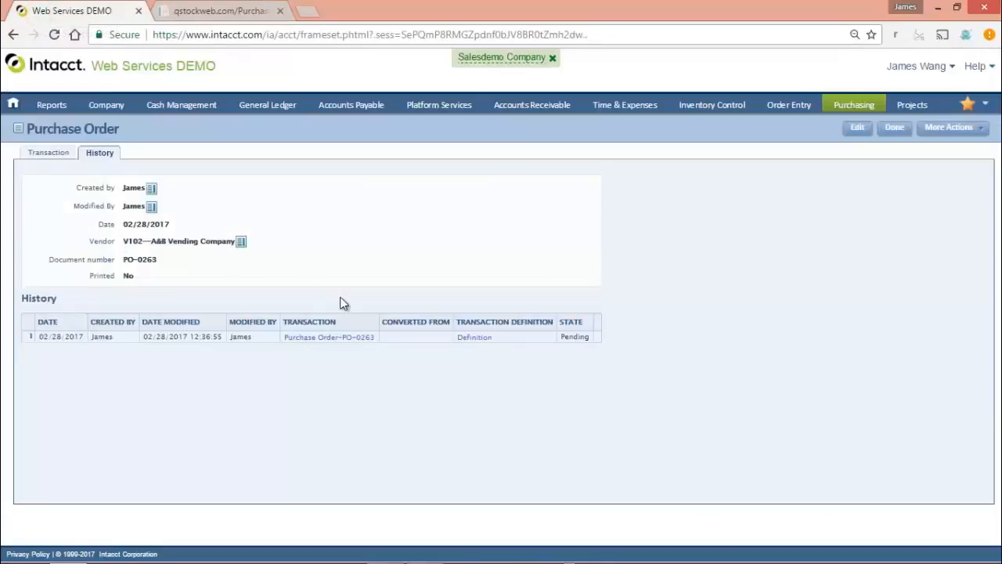
click(51, 37)
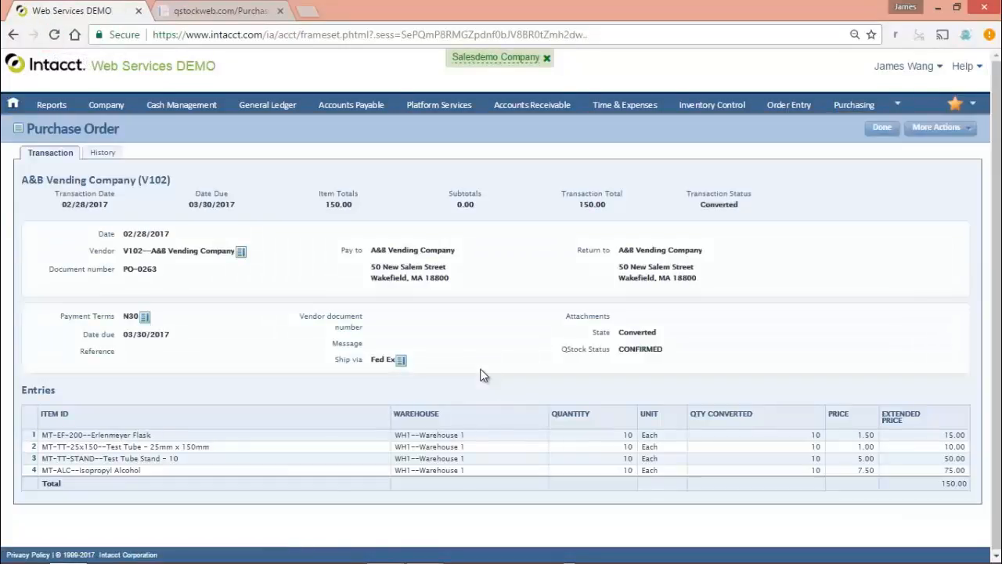
click(99, 153)
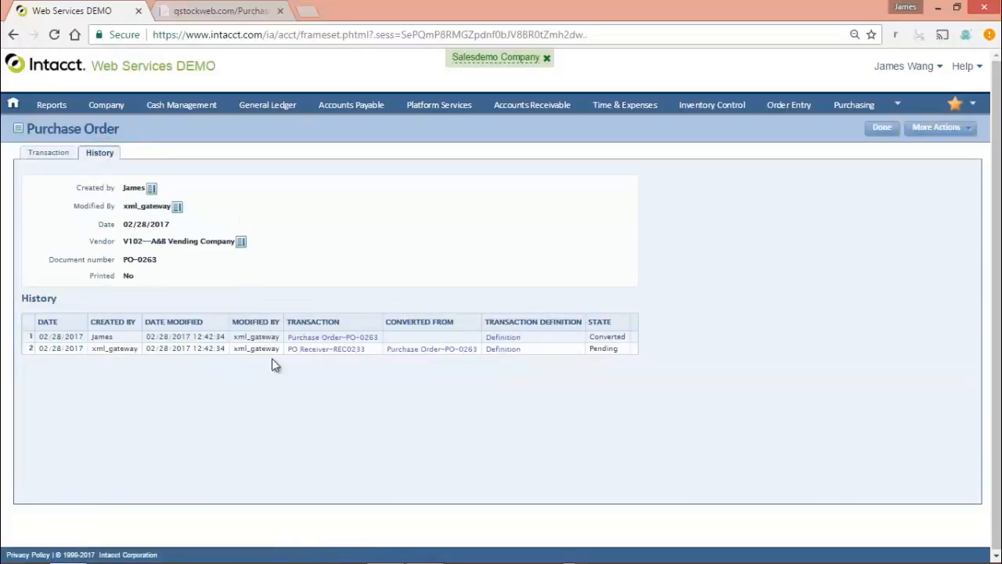
Open the PO Receiver converted from this purchase order and maximize its window to examine the entries
click(309, 349)
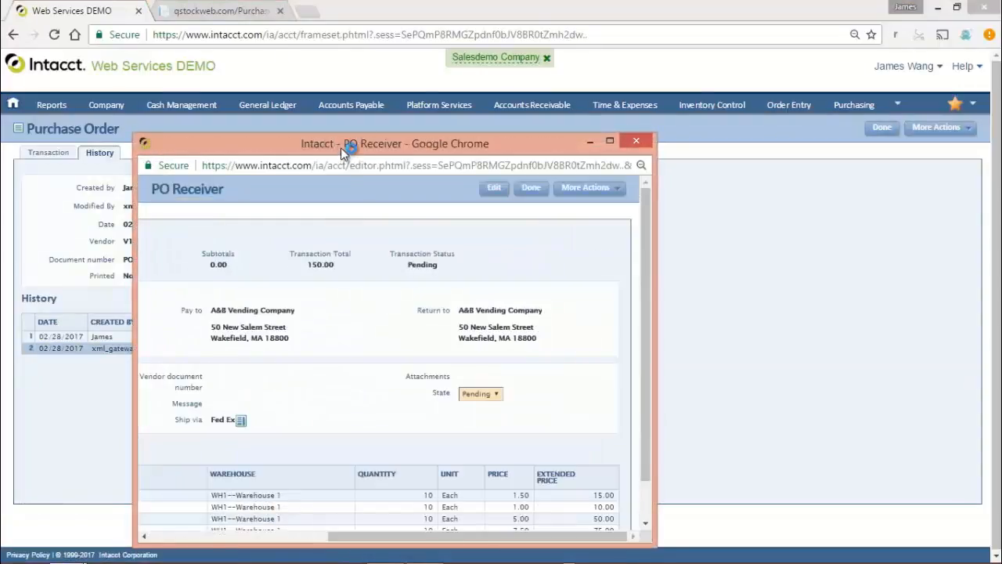
drag(341, 147, 410, 131)
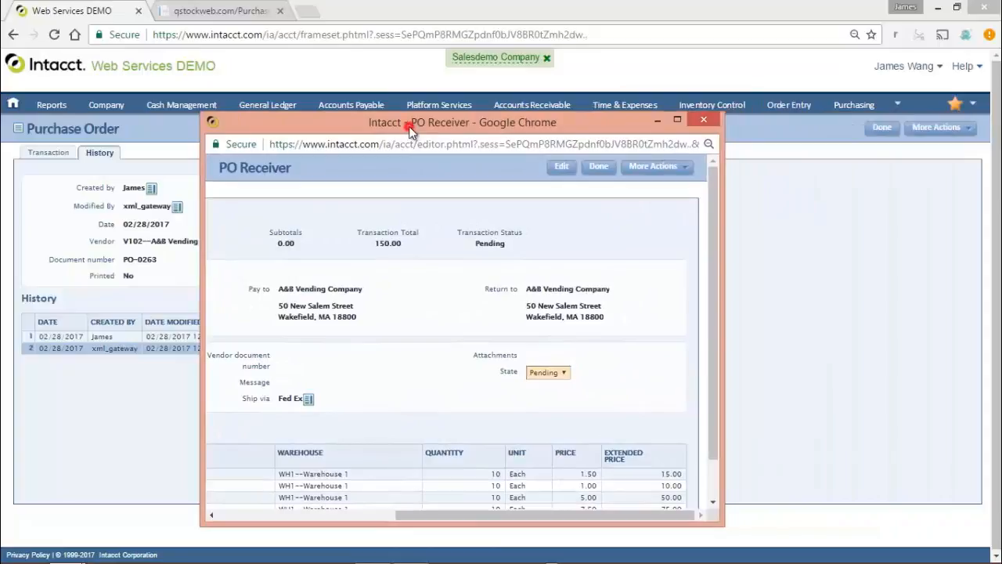
double_click(410, 130)
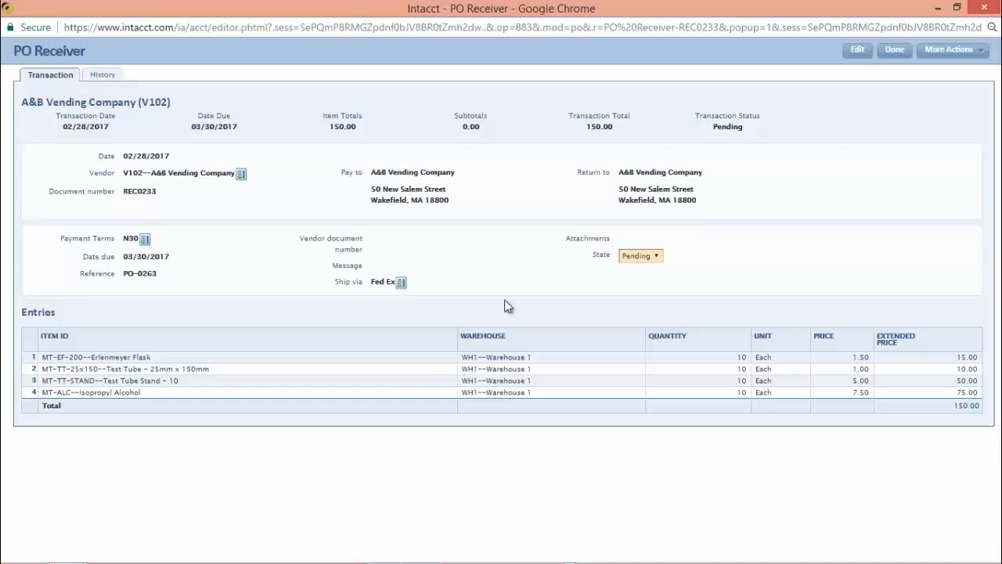
Convert the PO Receiver to a Vendor Invoice and place the cursor in its vendor document number
click(950, 49)
mouse_move(960, 111)
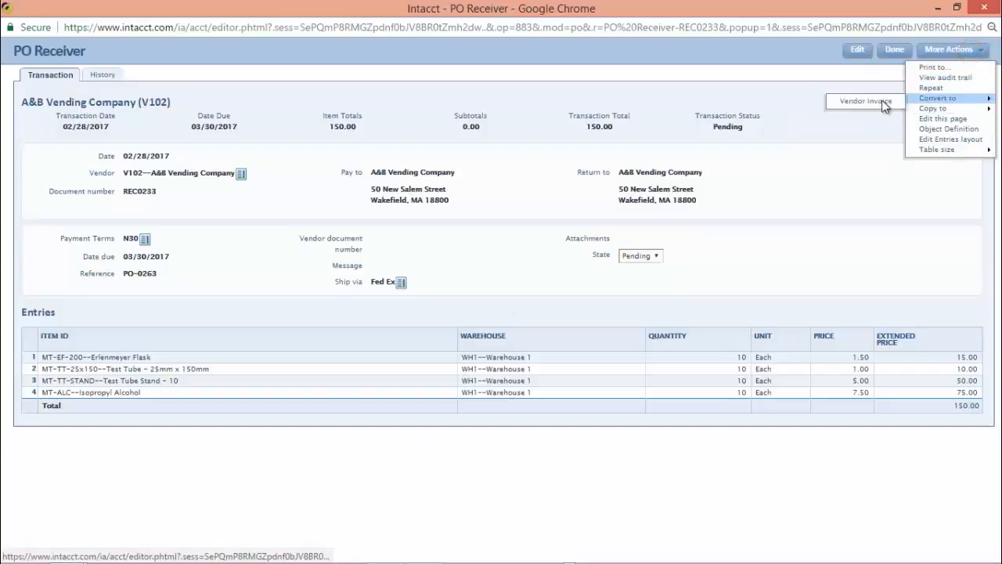
click(847, 100)
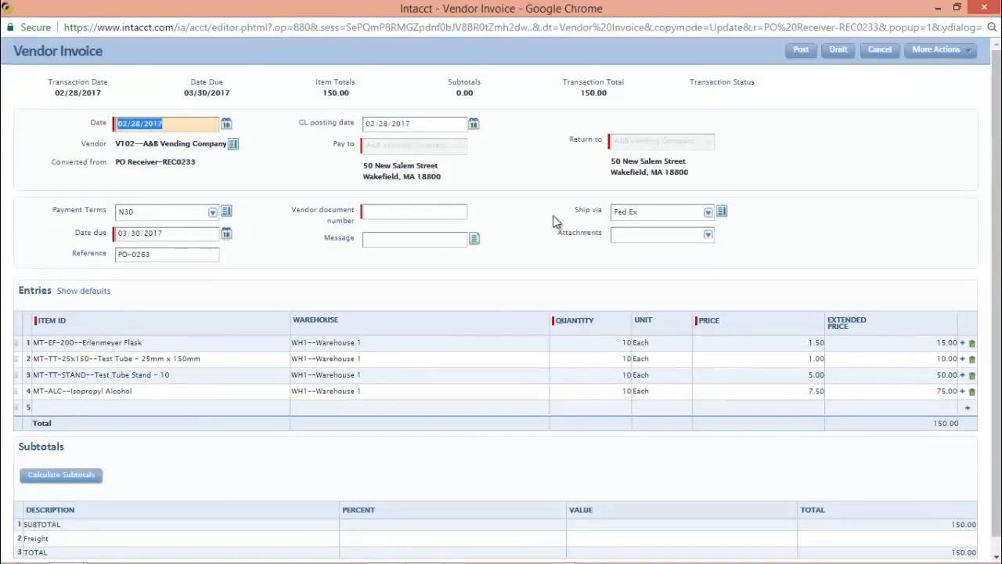
click(441, 211)
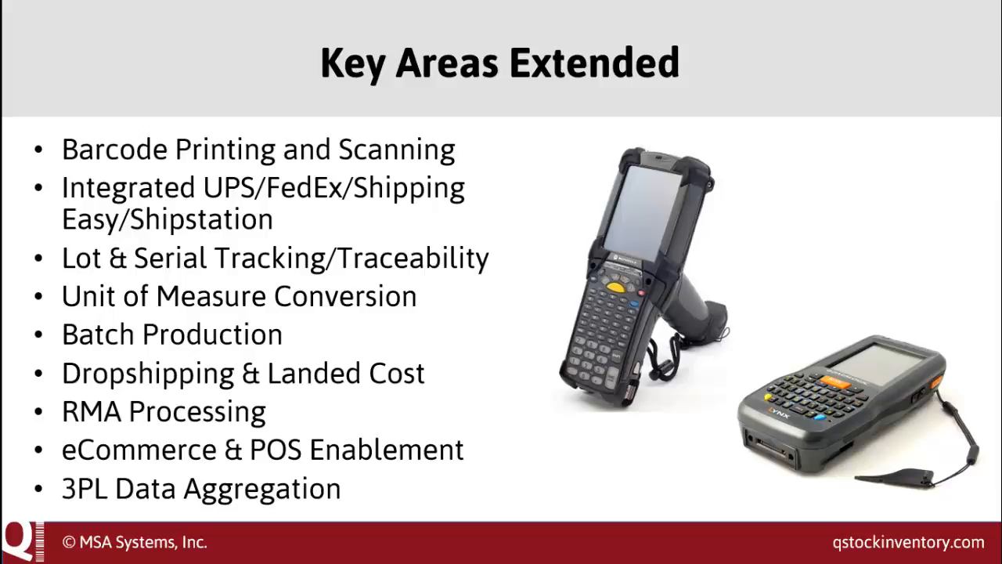
click(455, 269)
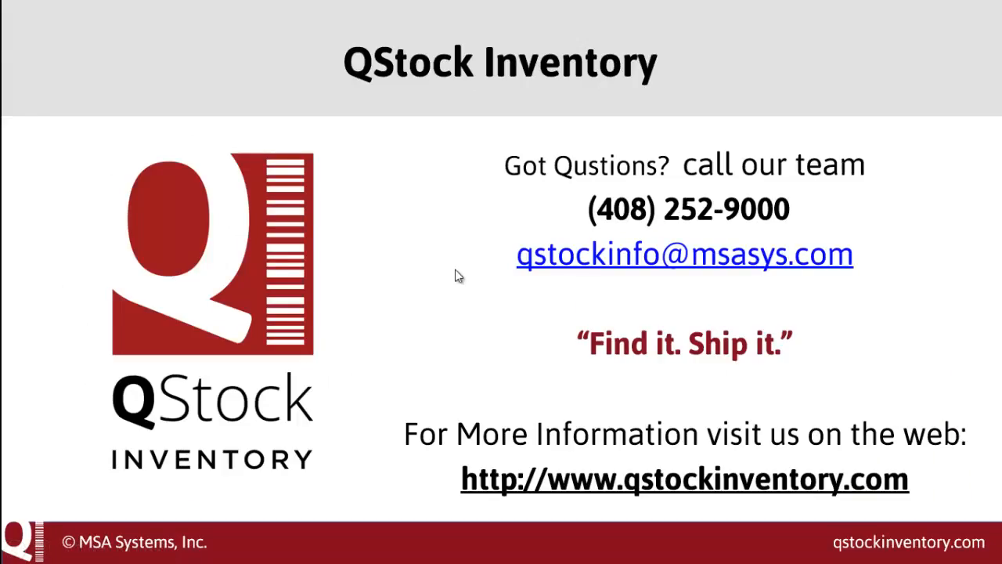